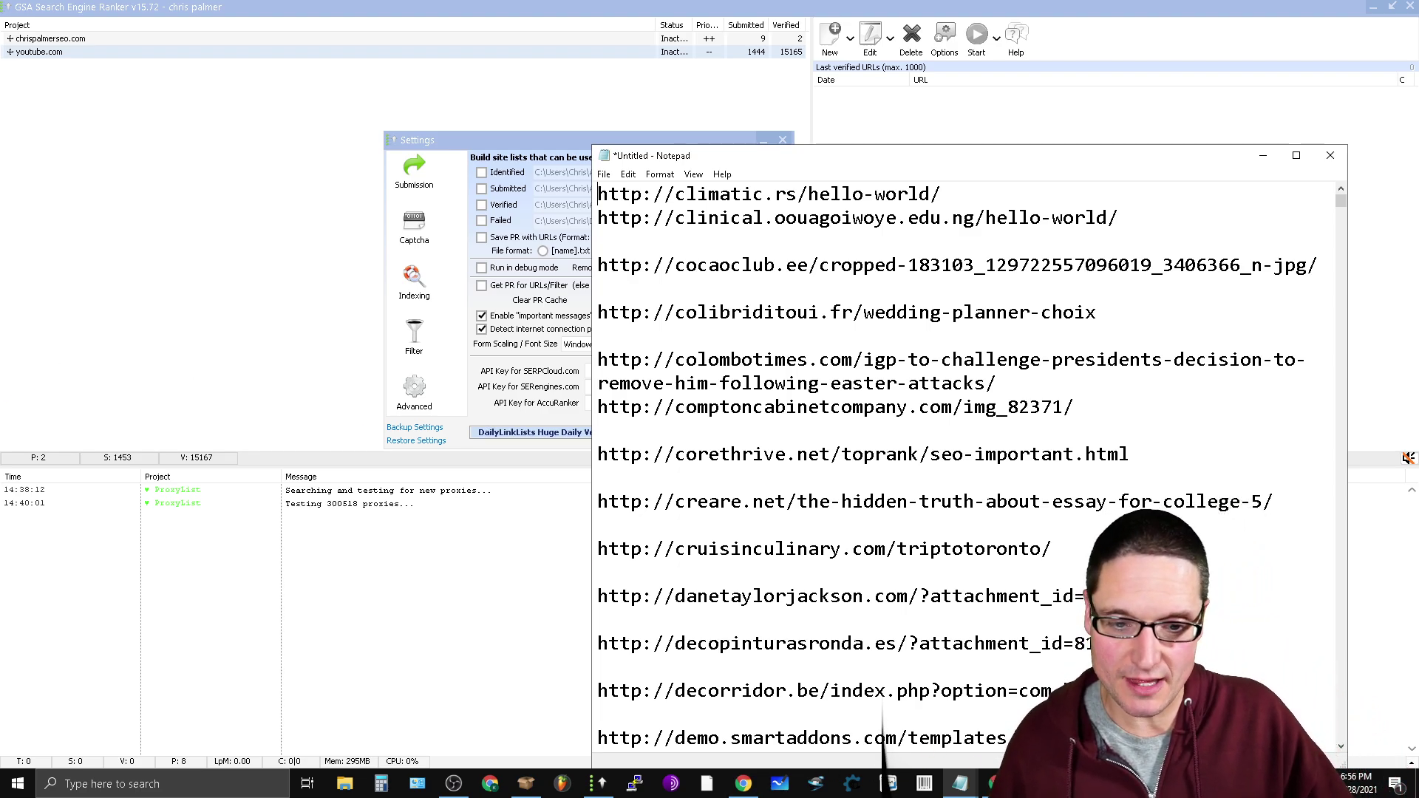
# Bring up Chrome from the taskbar, showing the blank untitled Google Sheets spreadsheet
pyautogui.moveTo(996, 783)
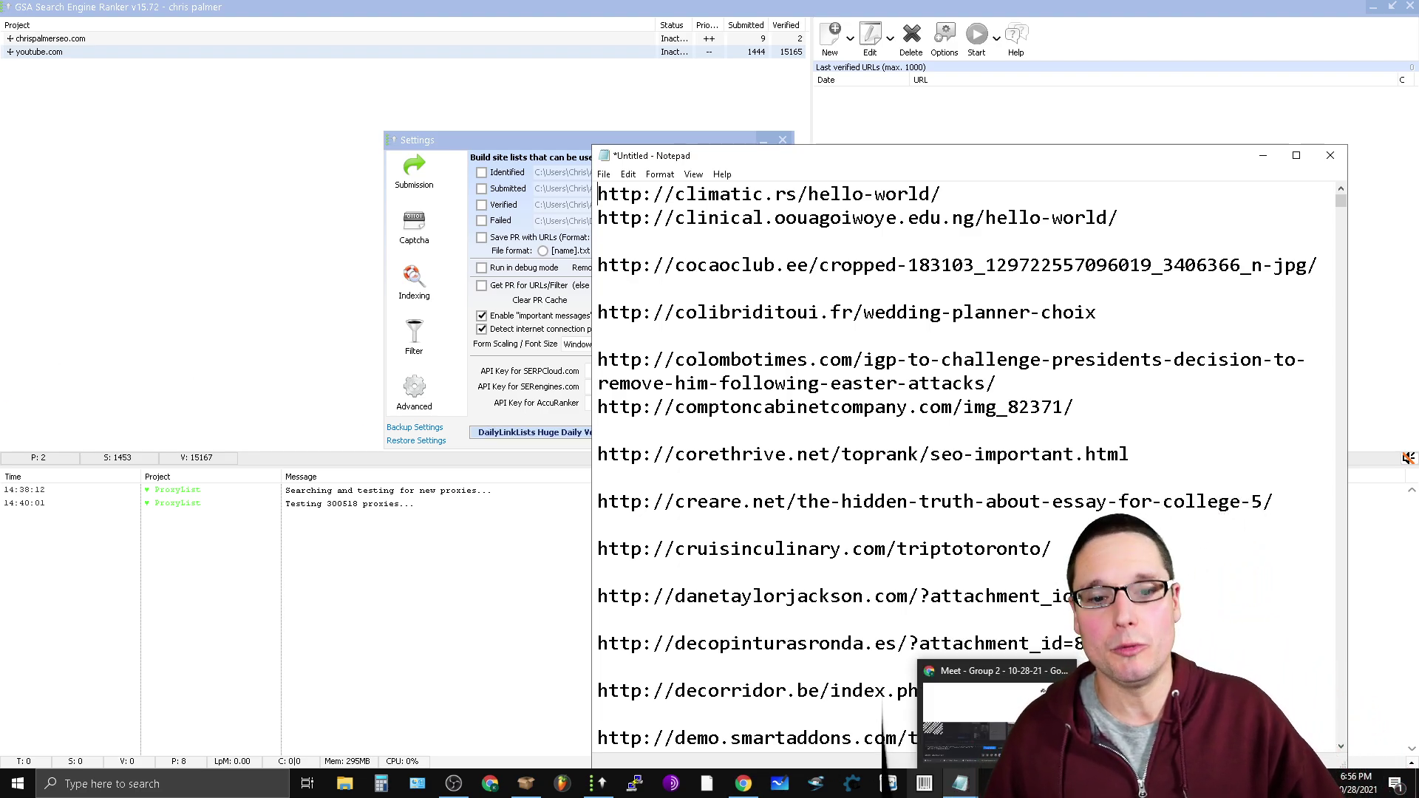
# Review the $5 Fiverr 1 Million backlinks gig, then move to the SER Verified Lists pricing page
pyautogui.click(1016, 710)
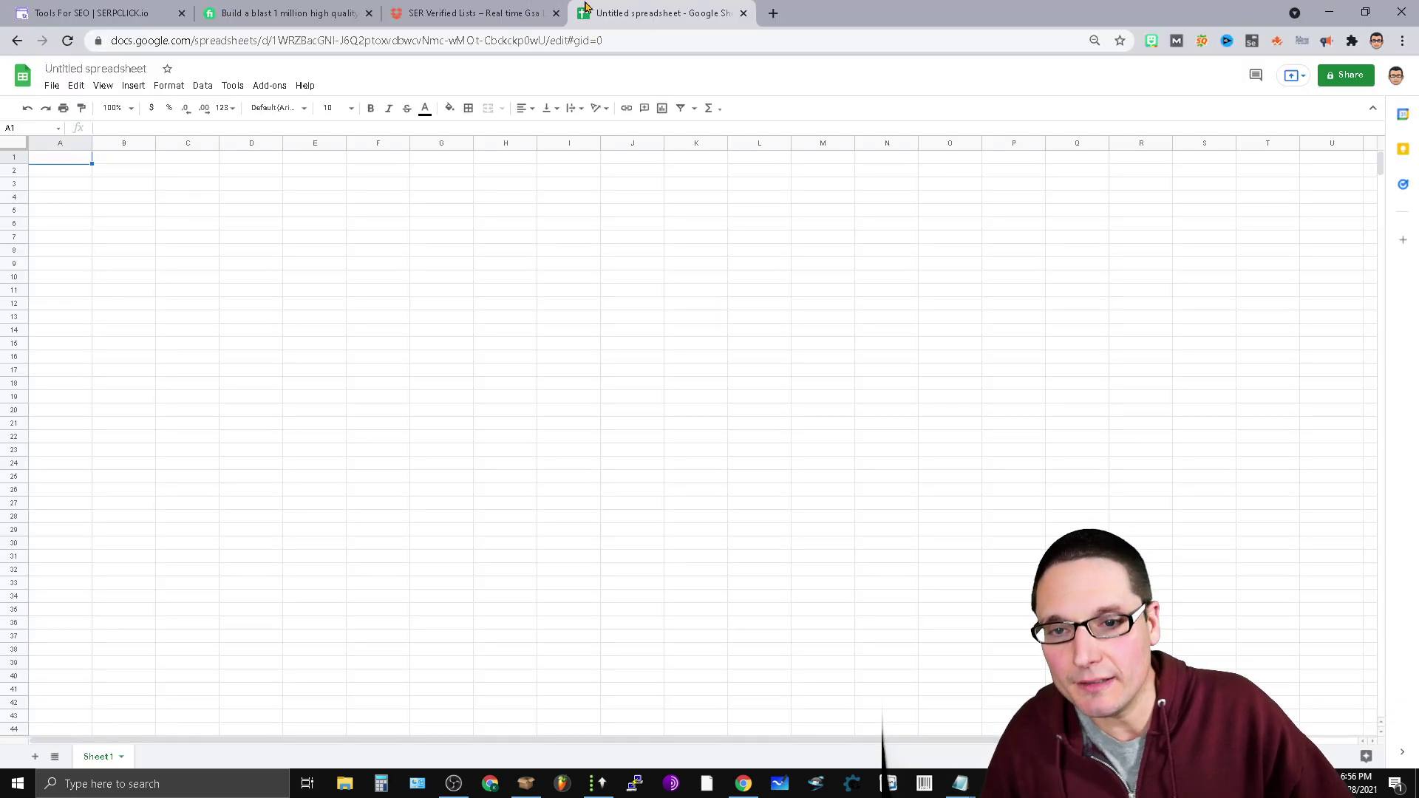
pyautogui.click(268, 9)
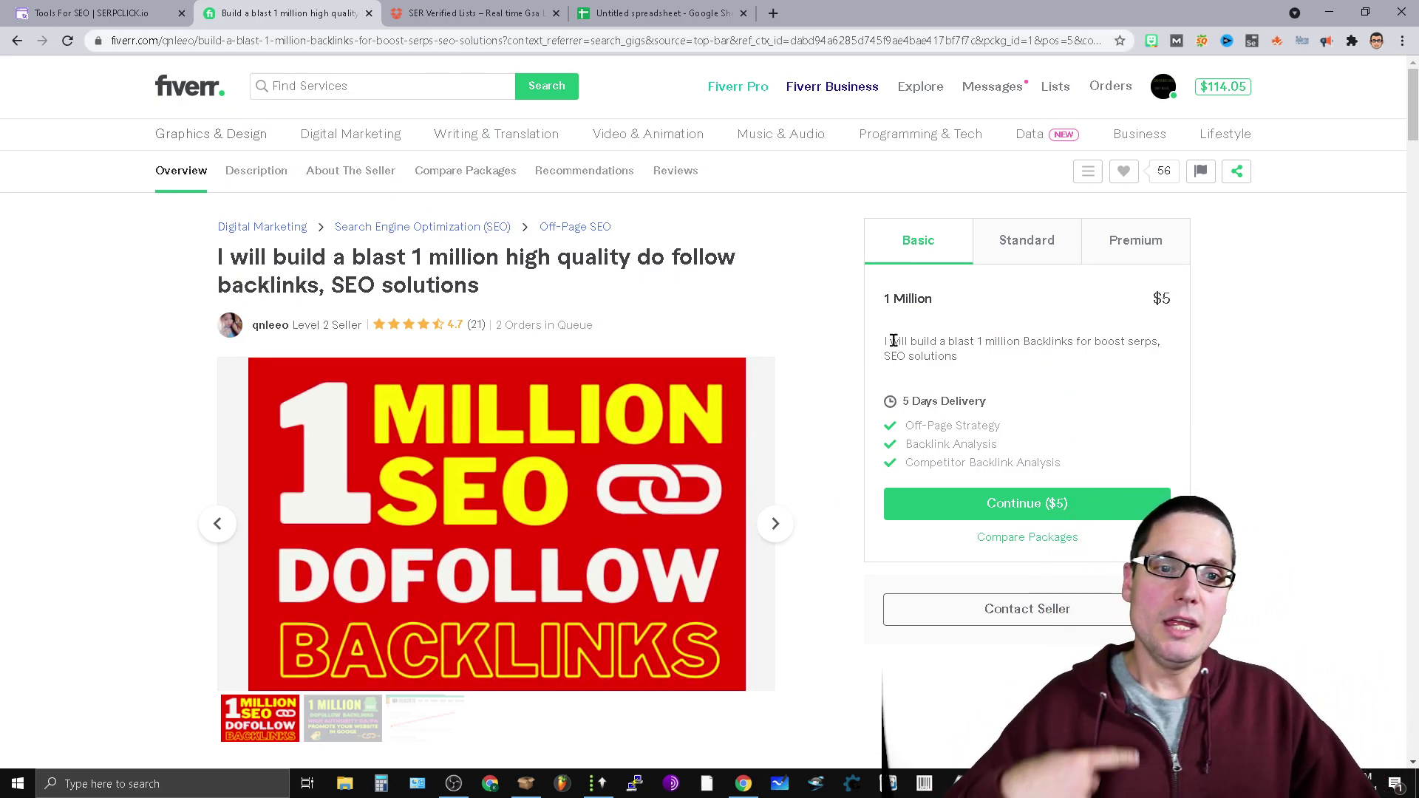
pyautogui.moveTo(955, 314); pyautogui.dragTo(882, 304)
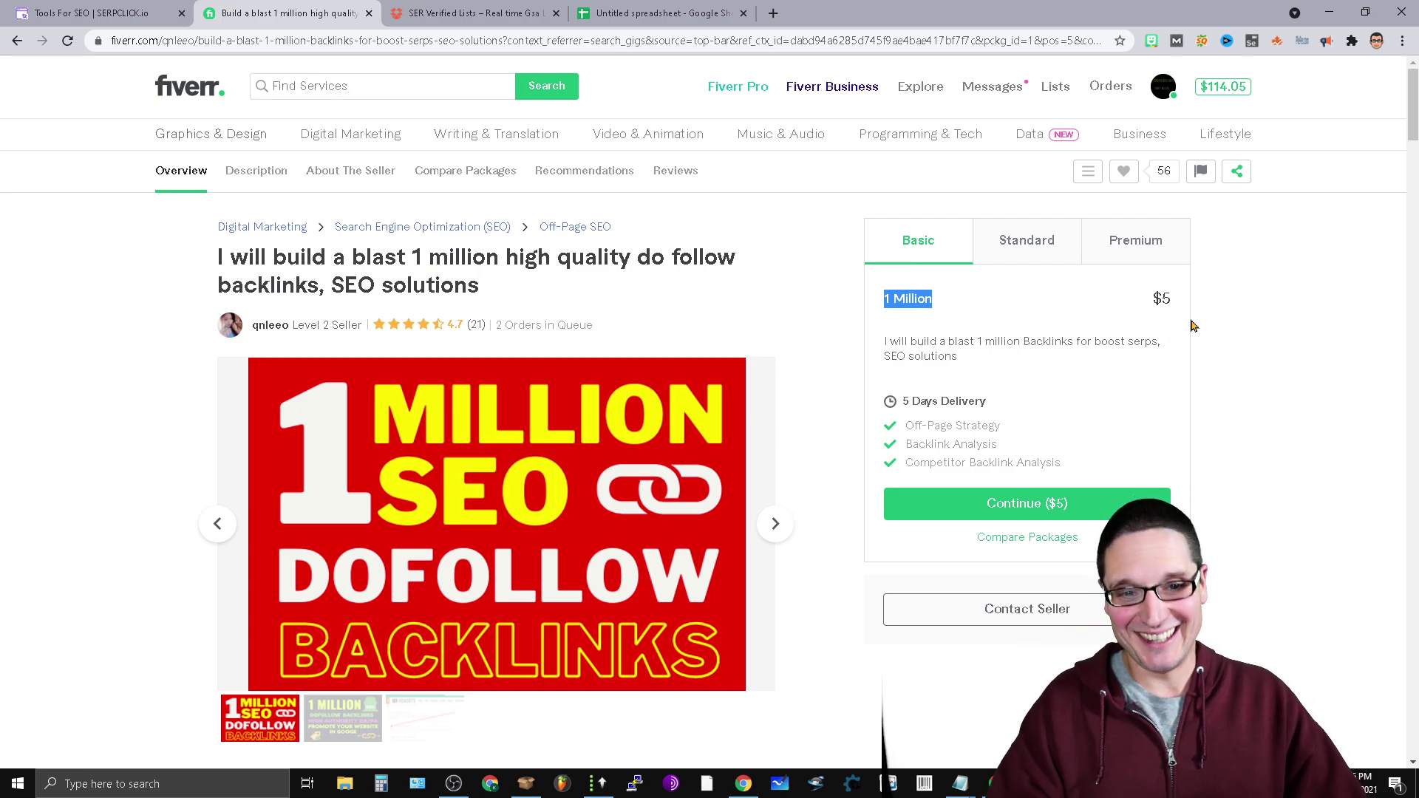
pyautogui.click(1171, 297)
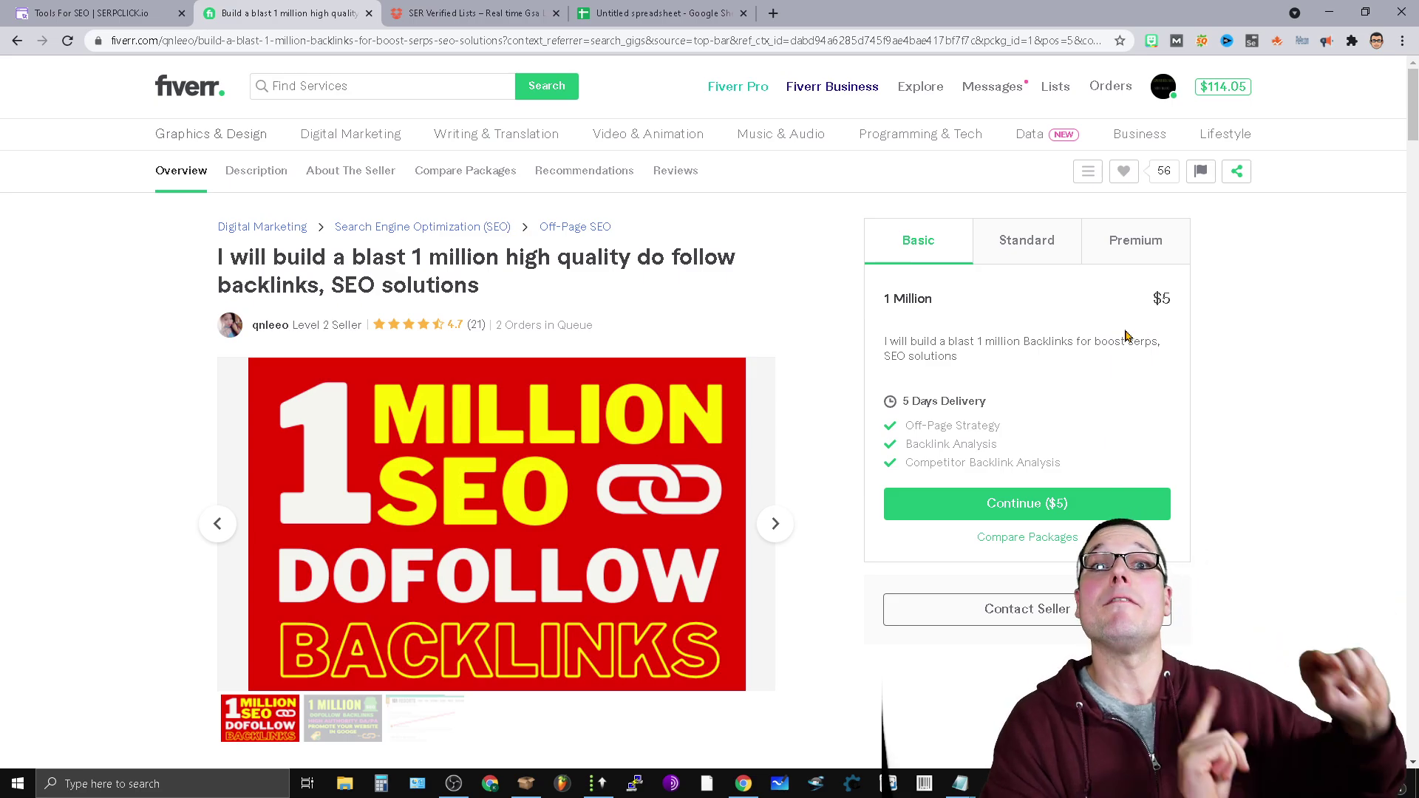
pyautogui.click(487, 8)
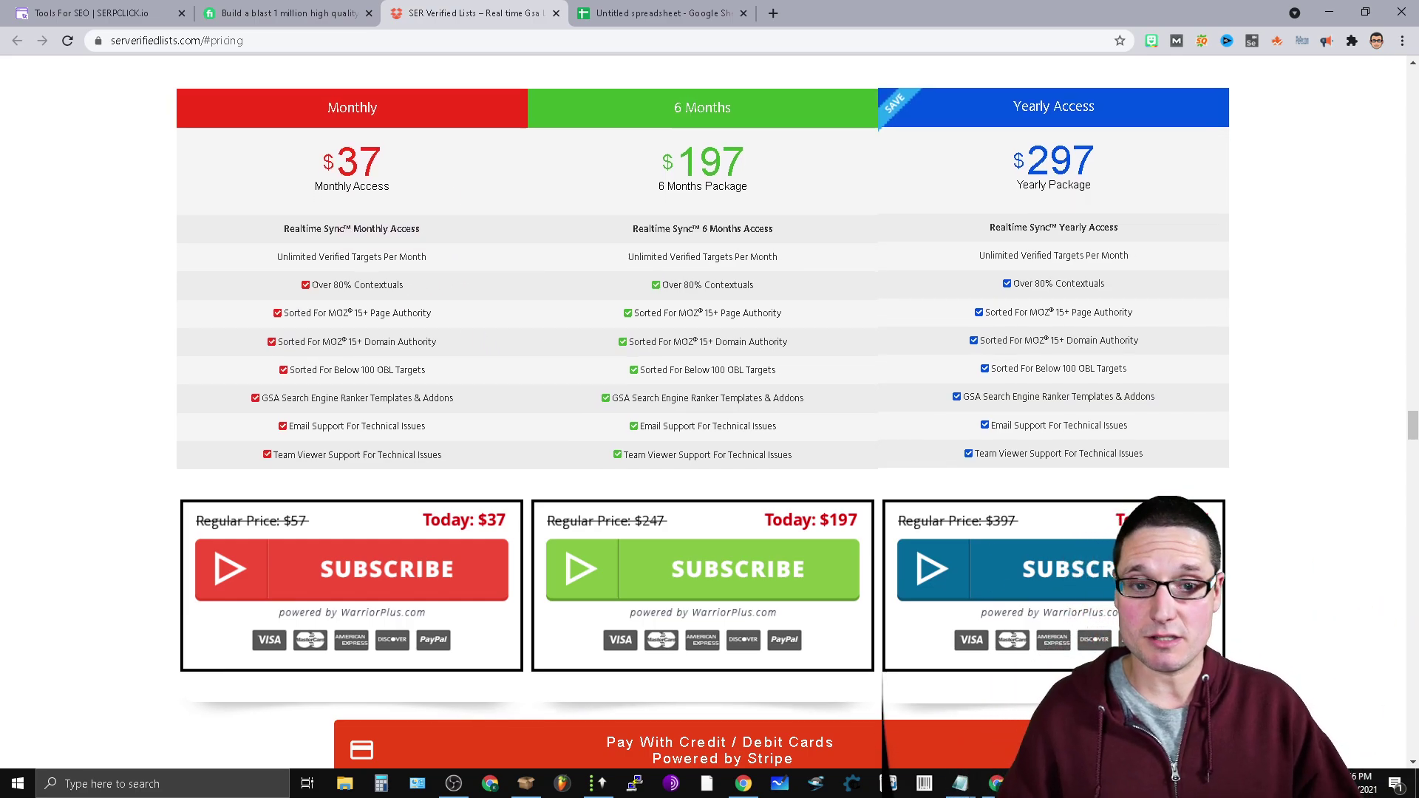
# Briefly check GSA, then browse SER Verified Lists features, bonuses, reviews and pricing before returning to Fiverr
pyautogui.click(591, 787)
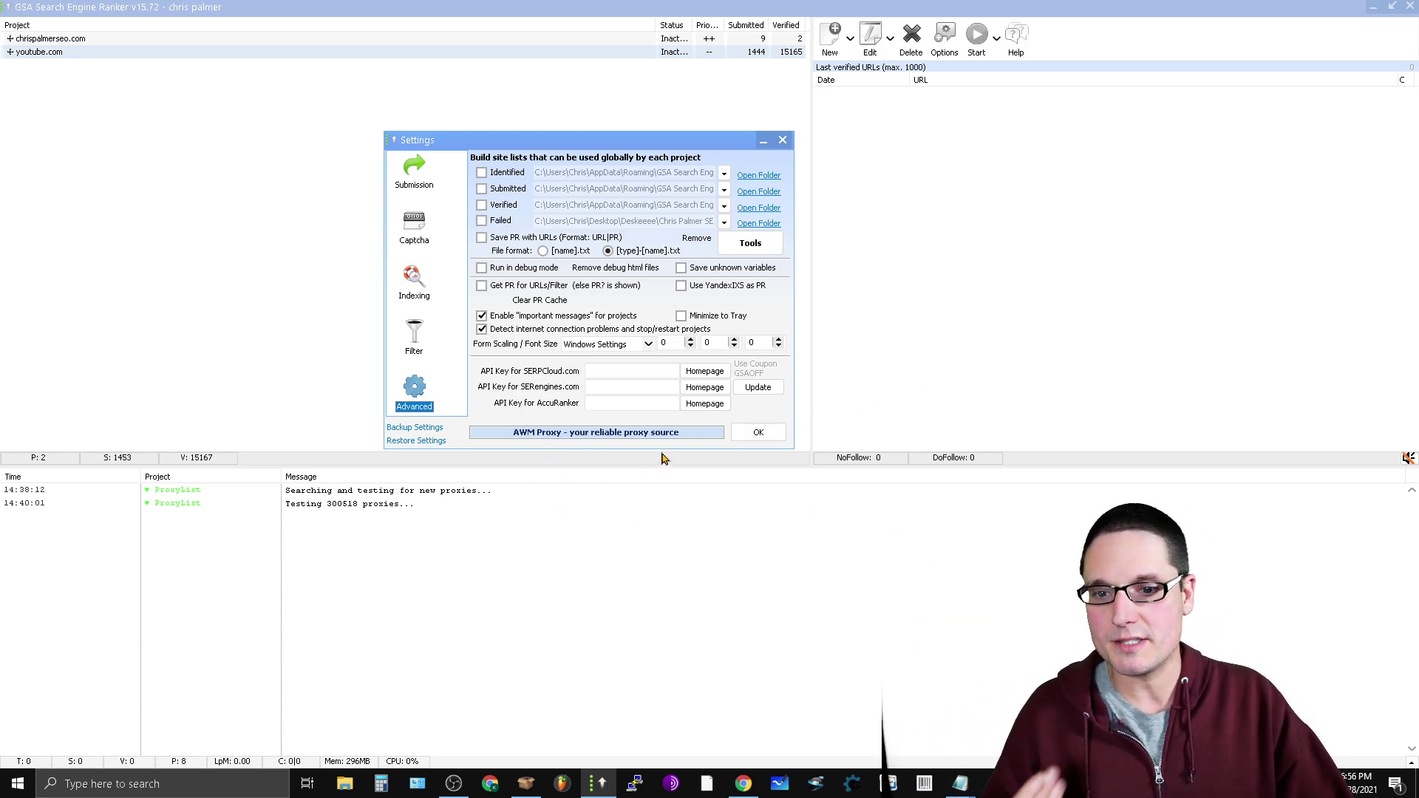
pyautogui.click(1368, 8)
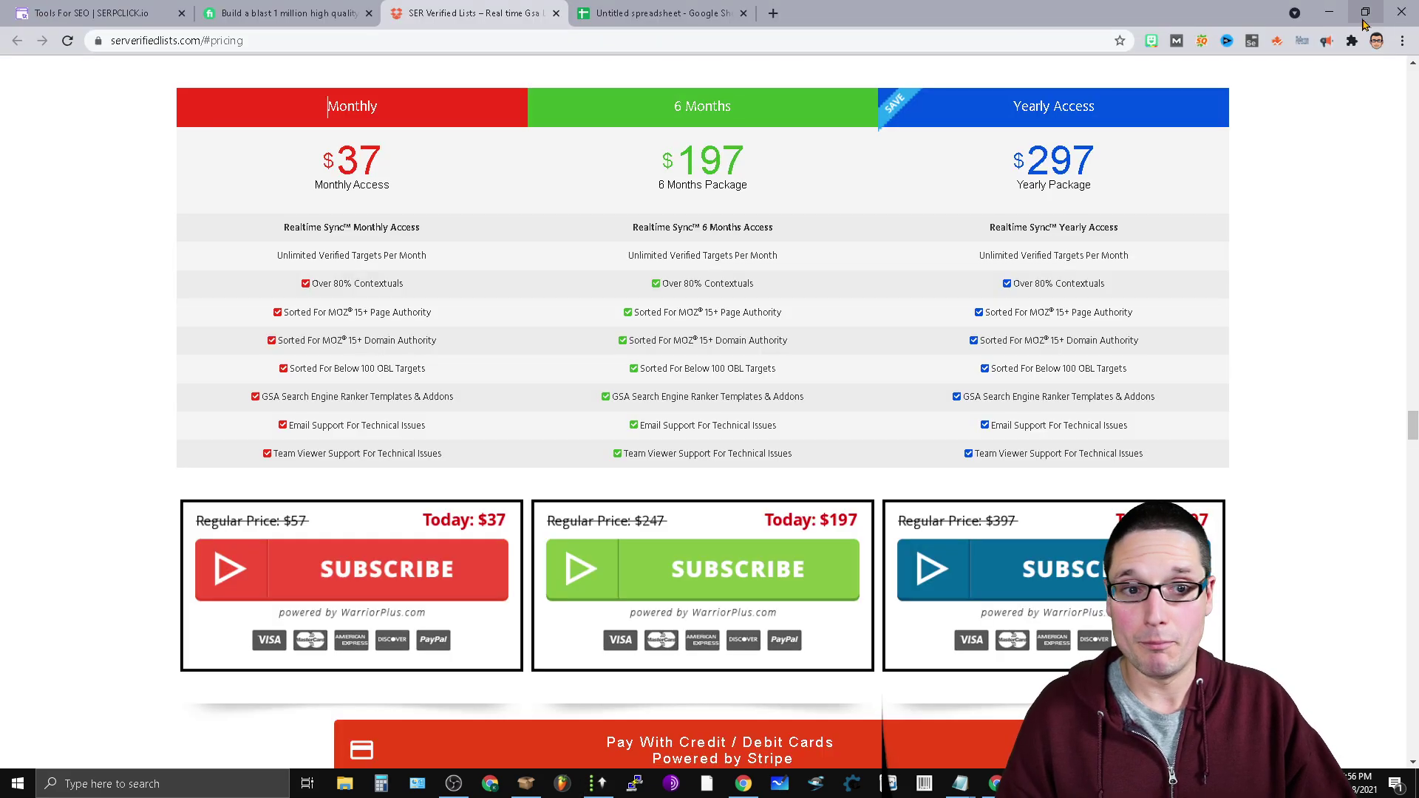
pyautogui.scroll(5, 788, 379)
pyautogui.scroll(10, 788, 379)
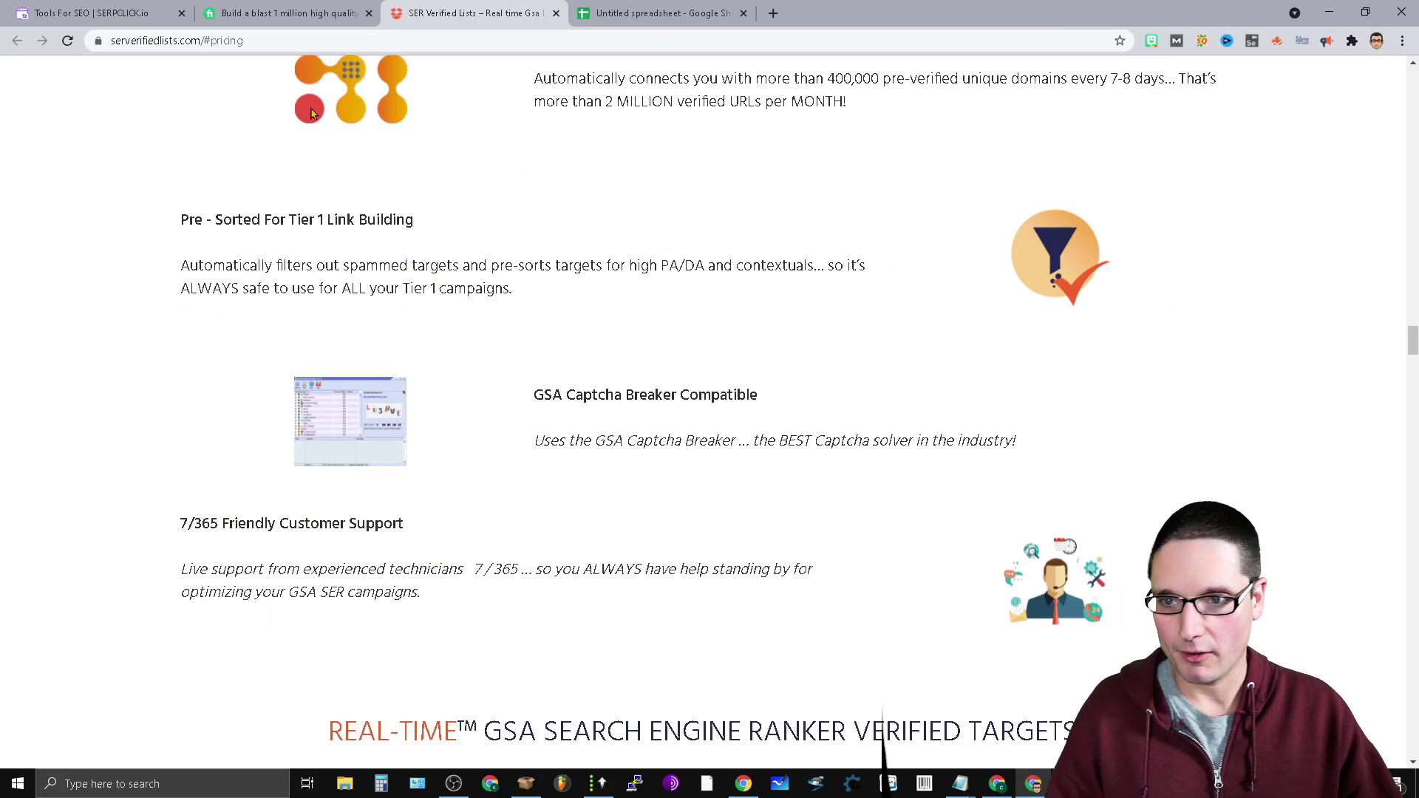
pyautogui.scroll(-10, 1342, 745)
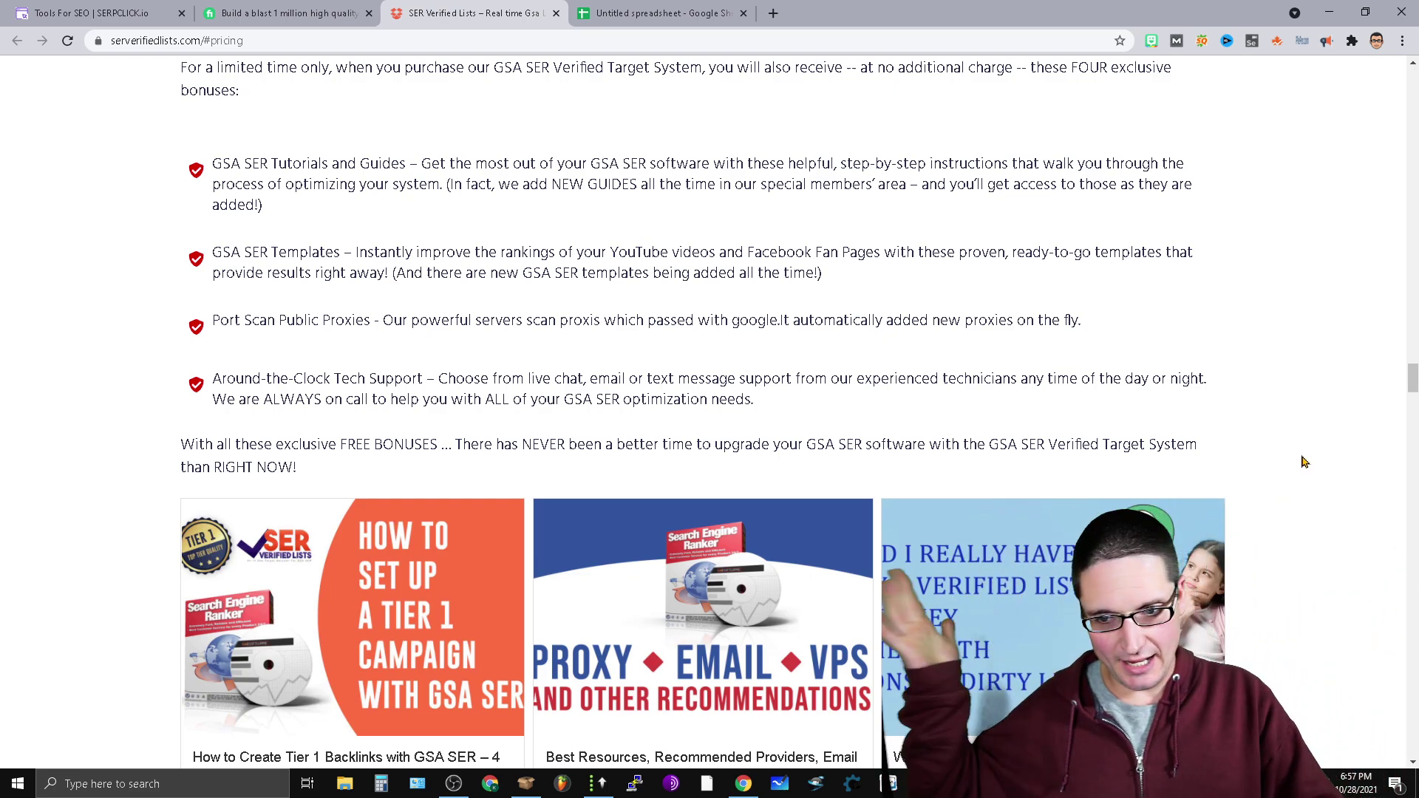
pyautogui.scroll(-10, 1305, 462)
pyautogui.scroll(-10, 441, 105)
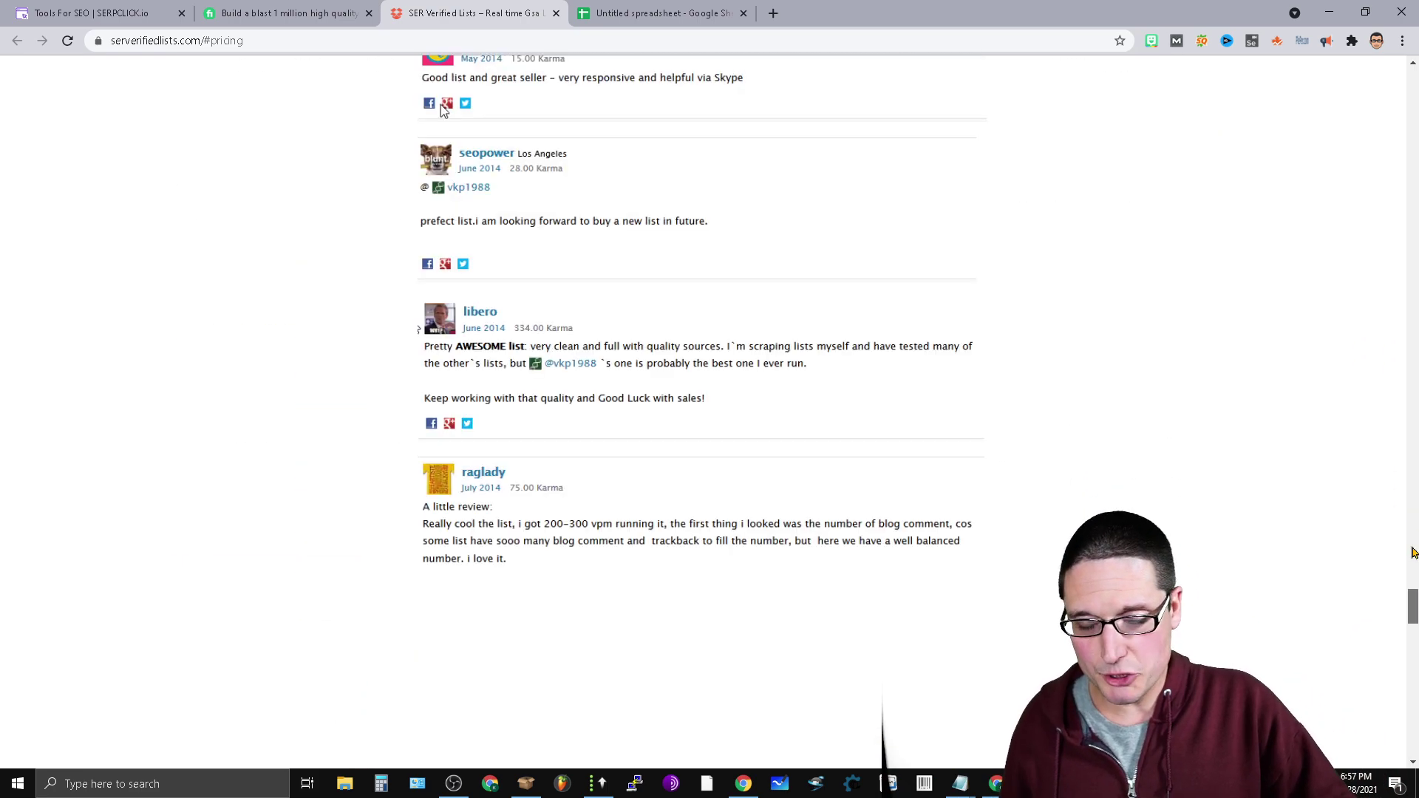
pyautogui.scroll(15, 441, 104)
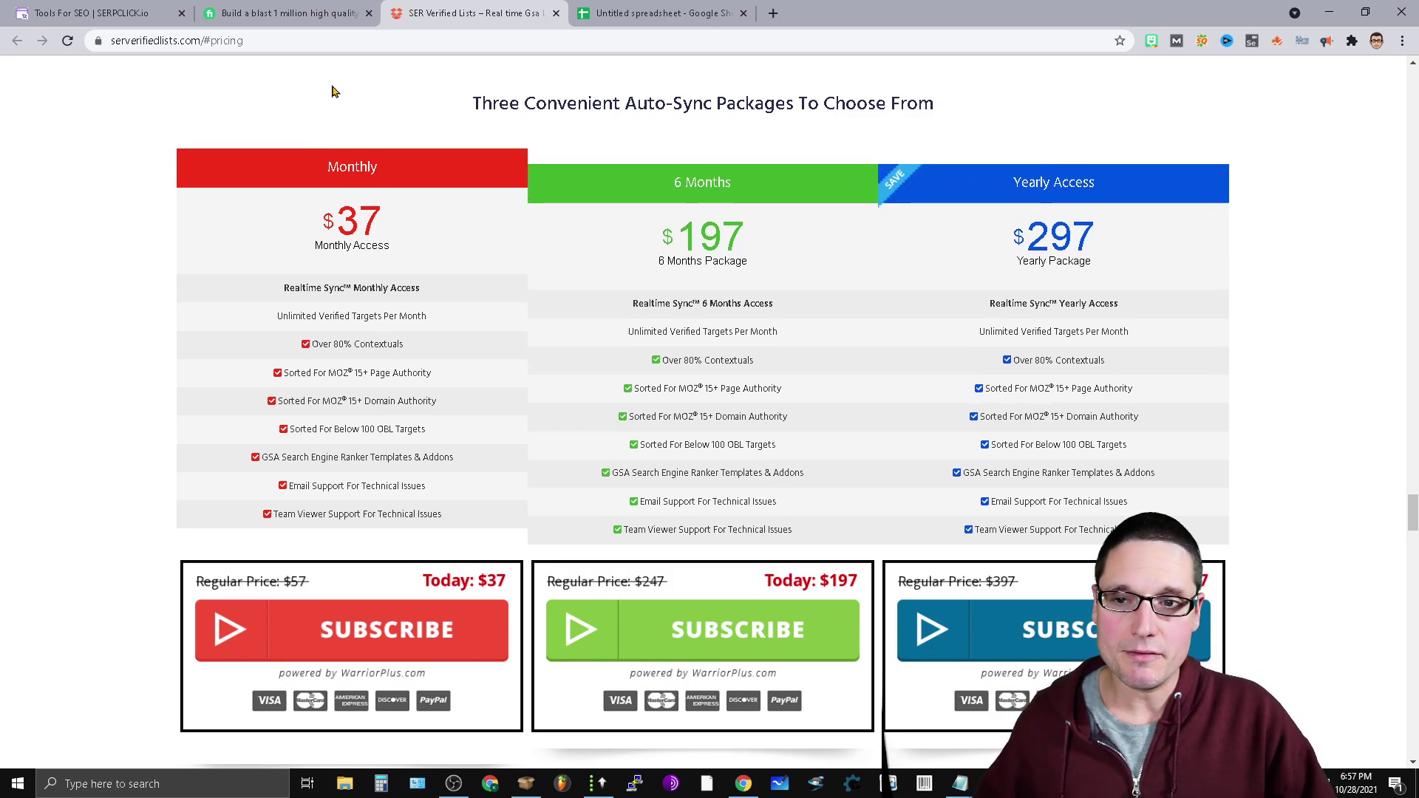
pyautogui.click(288, 13)
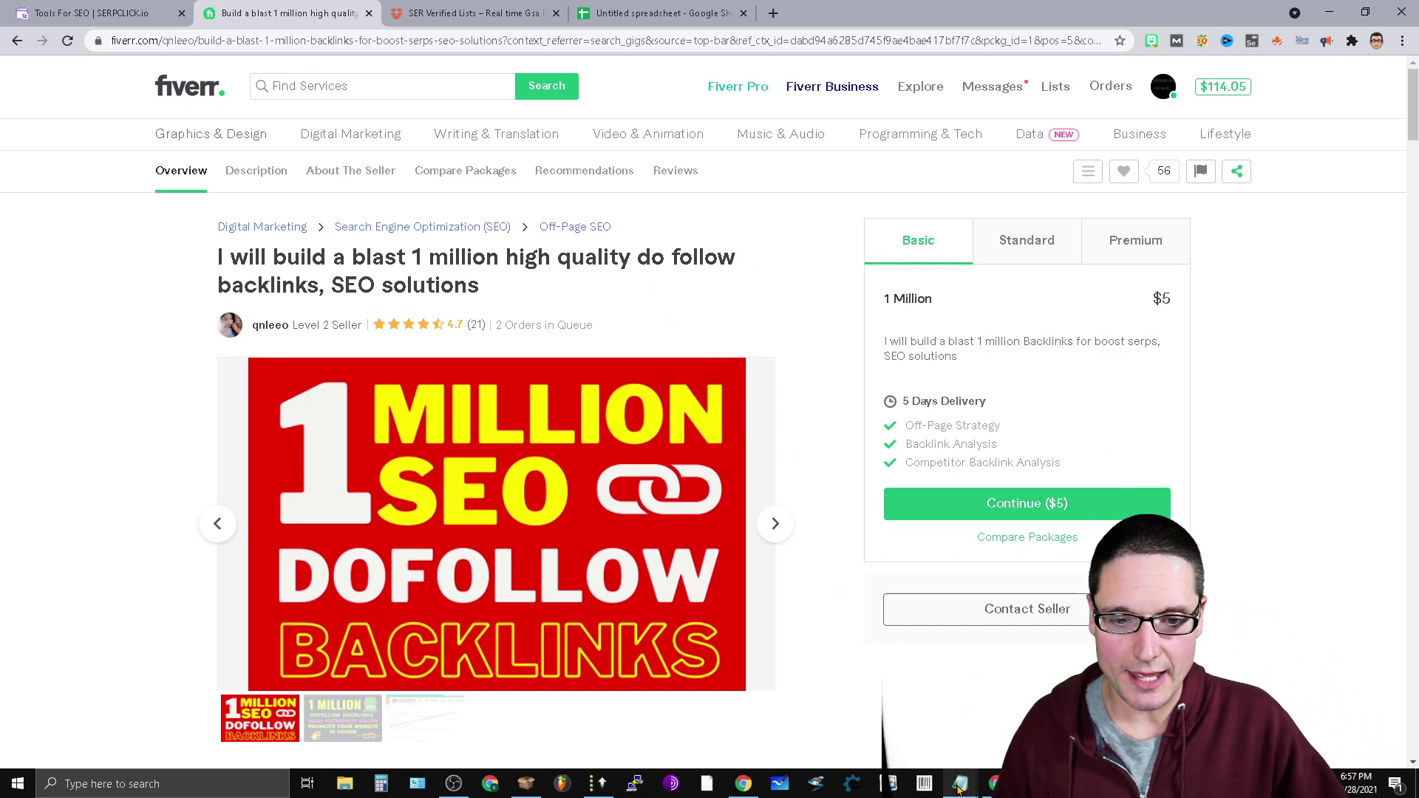
# Bring the untitled Notepad URL list in front of the Fiverr page and move it up-left
pyautogui.moveTo(959, 789)
pyautogui.click(820, 713)
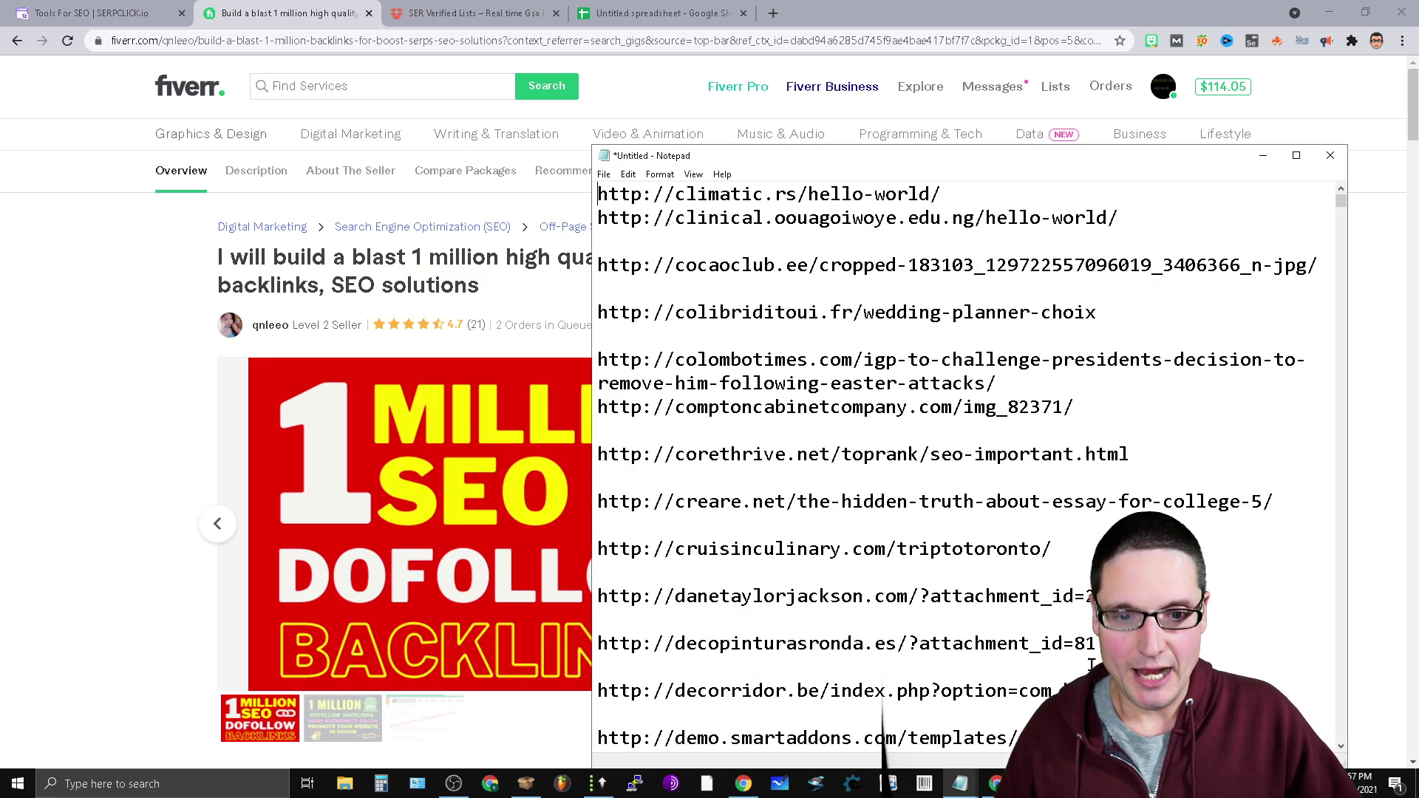
pyautogui.moveTo(1168, 157); pyautogui.dragTo(993, 50)
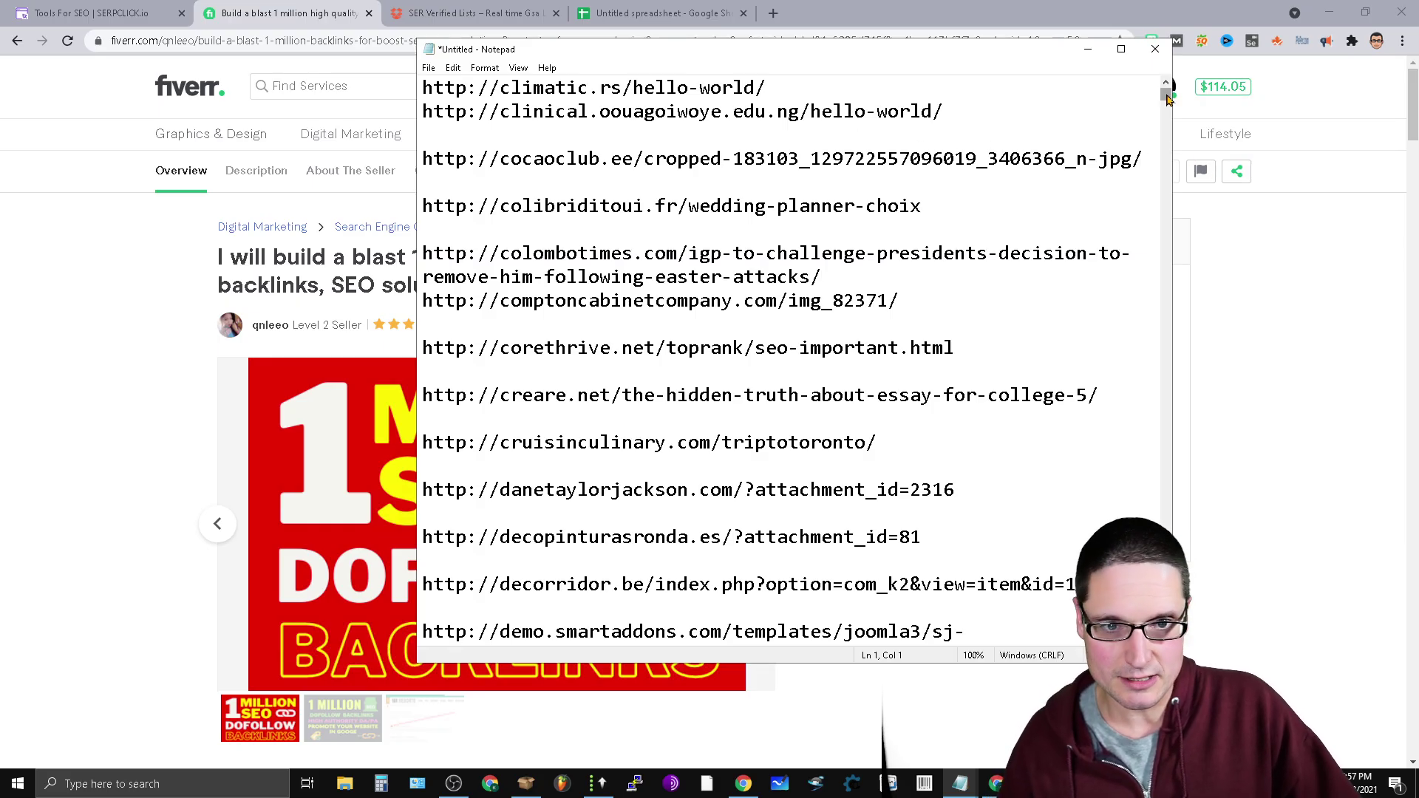
pyautogui.moveTo(1165, 93)
pyautogui.mouseDown()
pyautogui.moveTo(1188, 185)
pyautogui.moveTo(1179, 547)
pyautogui.moveTo(1166, 94)
pyautogui.mouseUp()
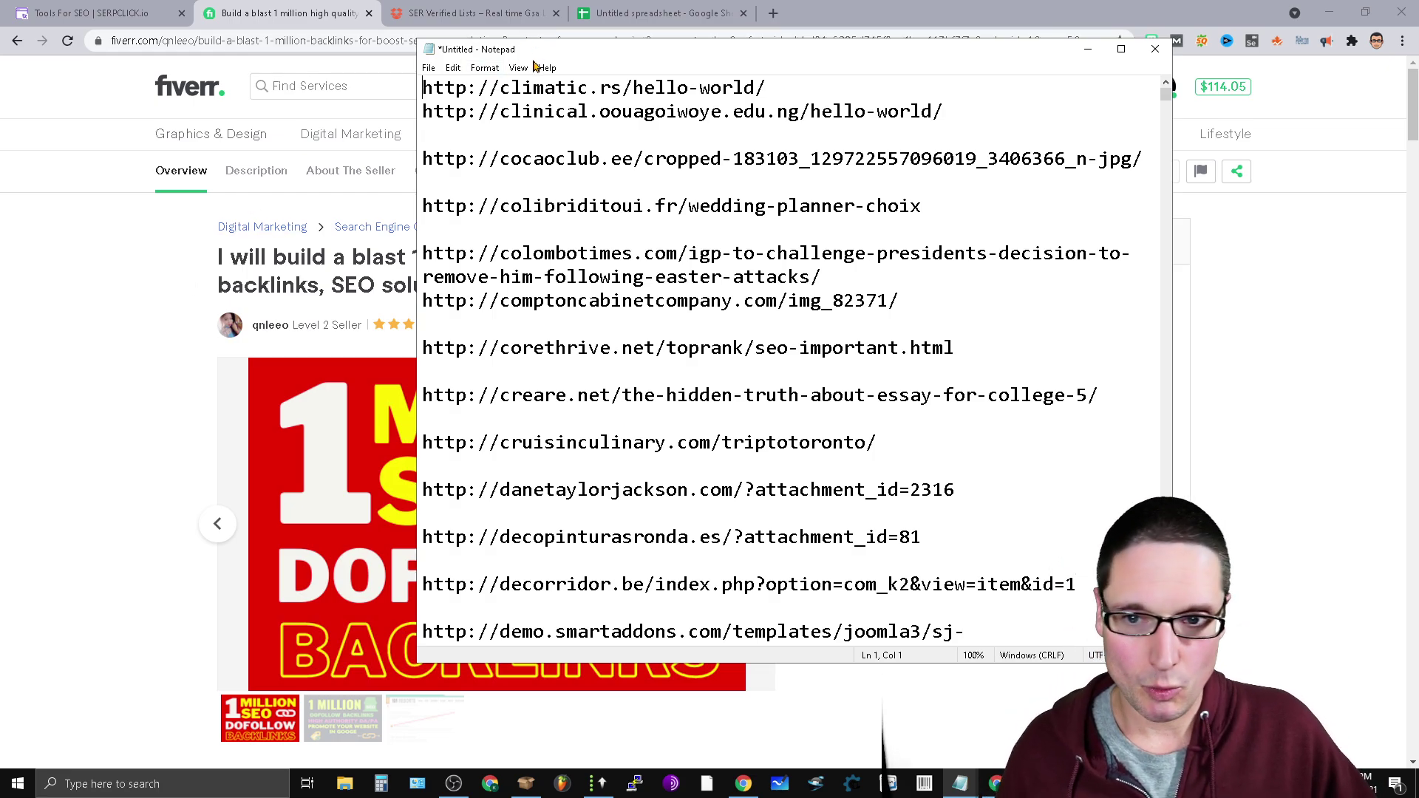
pyautogui.moveTo(535, 61); pyautogui.dragTo(514, 76)
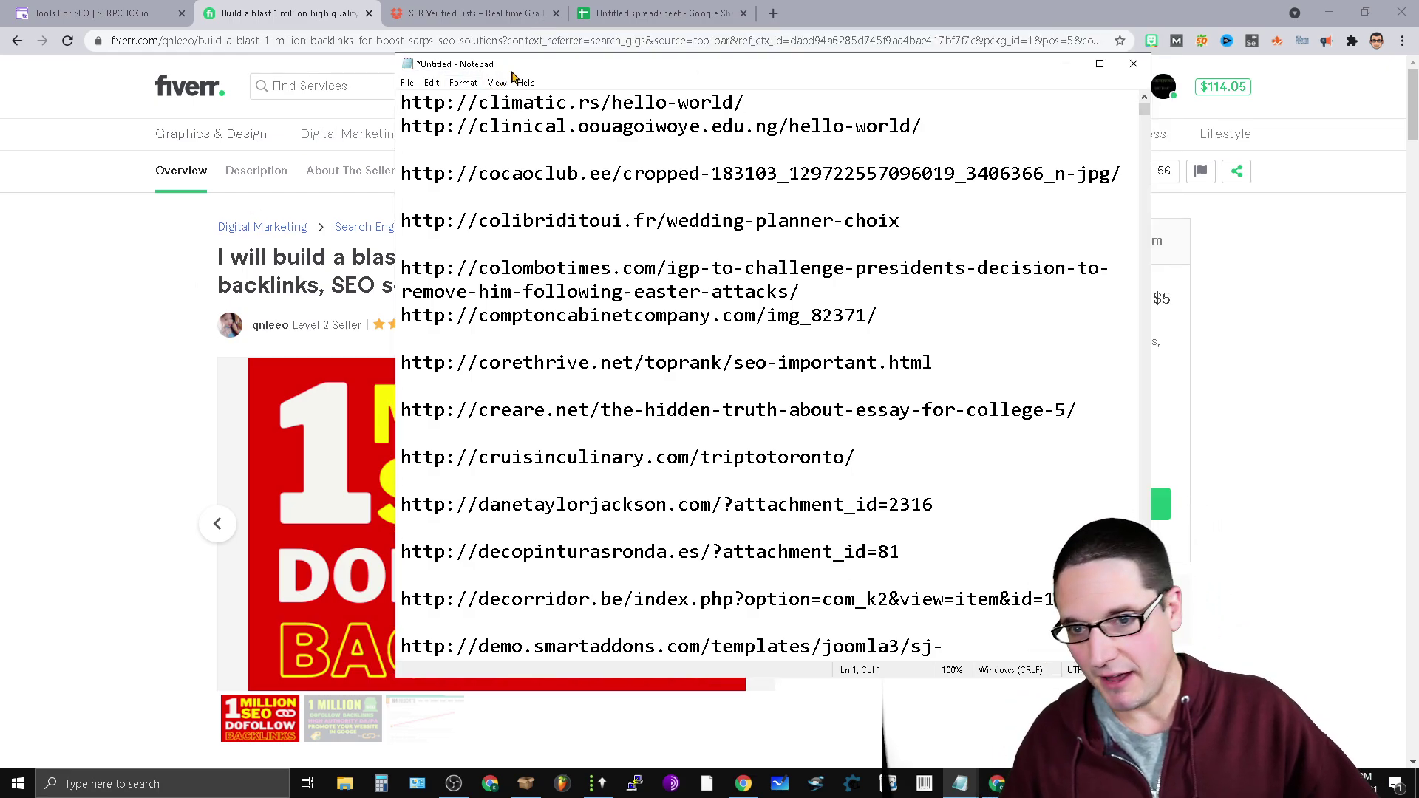
# Save the Notepad URL list to Downloads as 'link test file.txt', then return to GSA
pyautogui.click(407, 83)
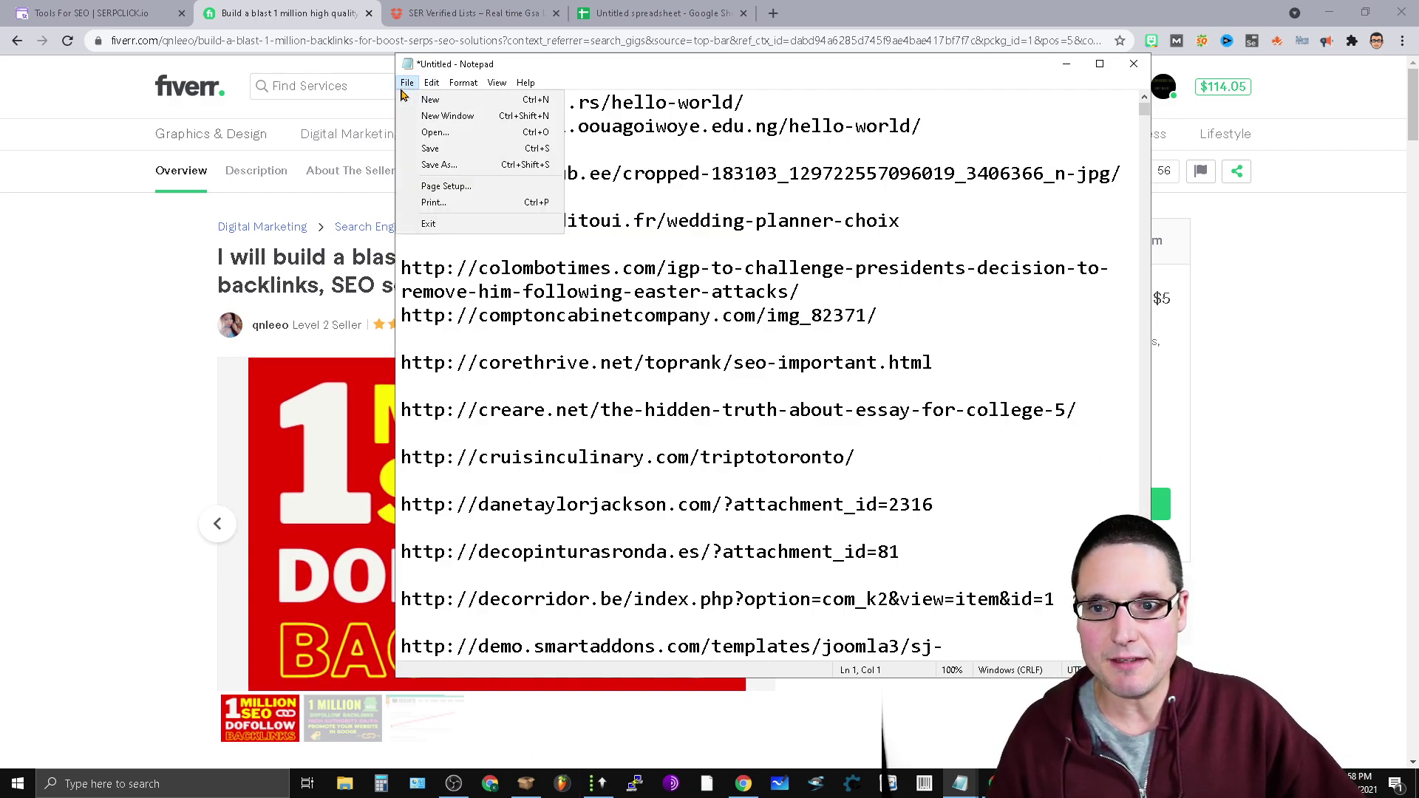
pyautogui.click(453, 168)
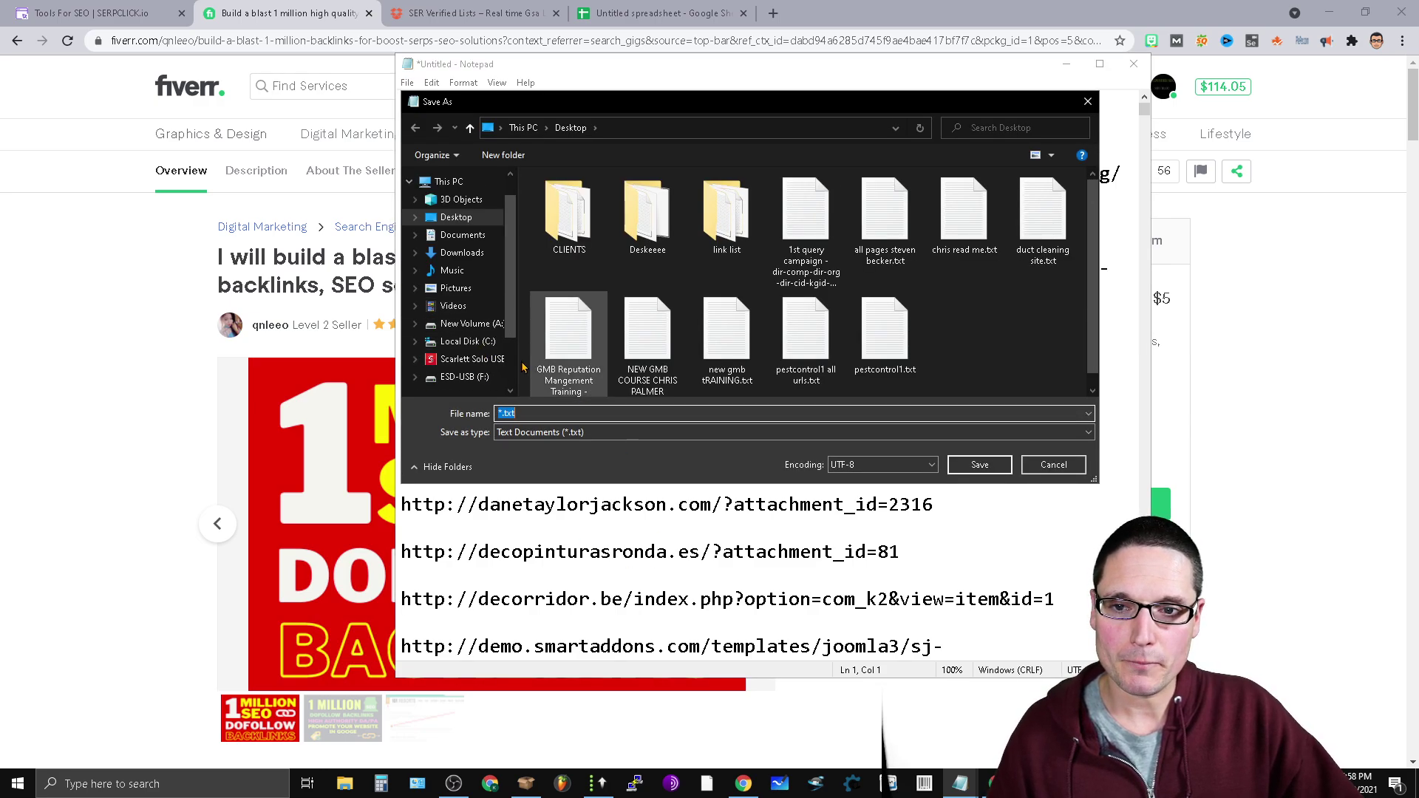
pyautogui.click(504, 415)
pyautogui.write('link test file')
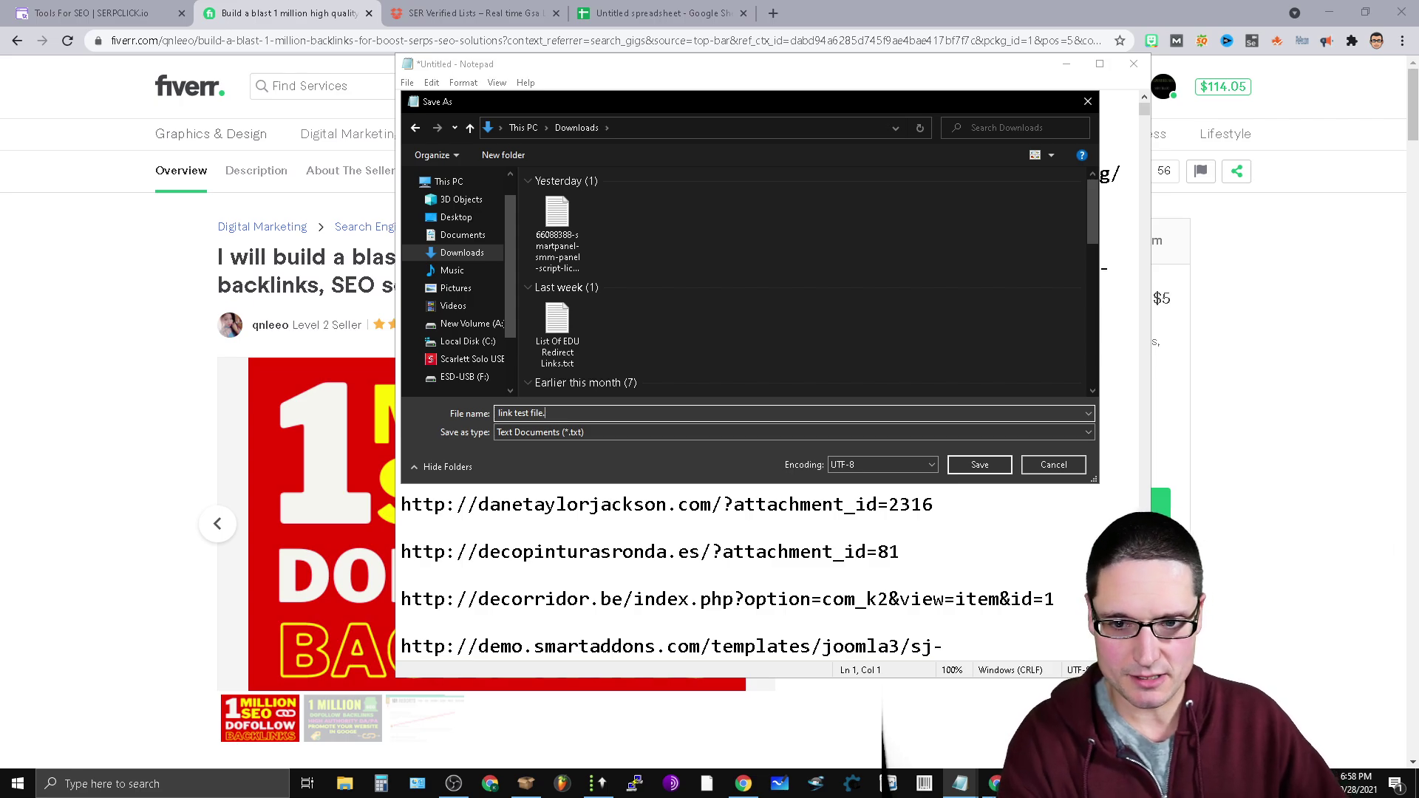
pyautogui.click(981, 464)
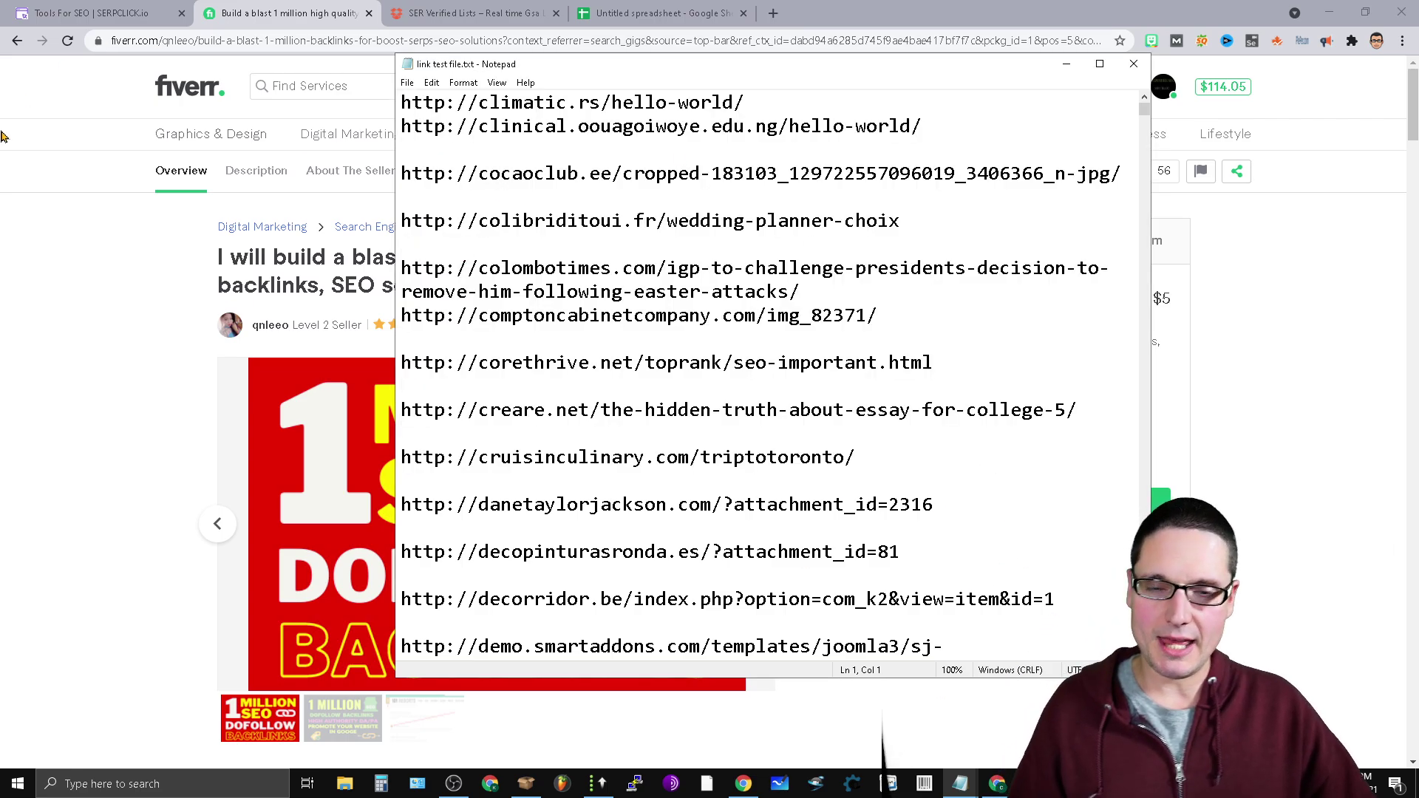
pyautogui.click(598, 783)
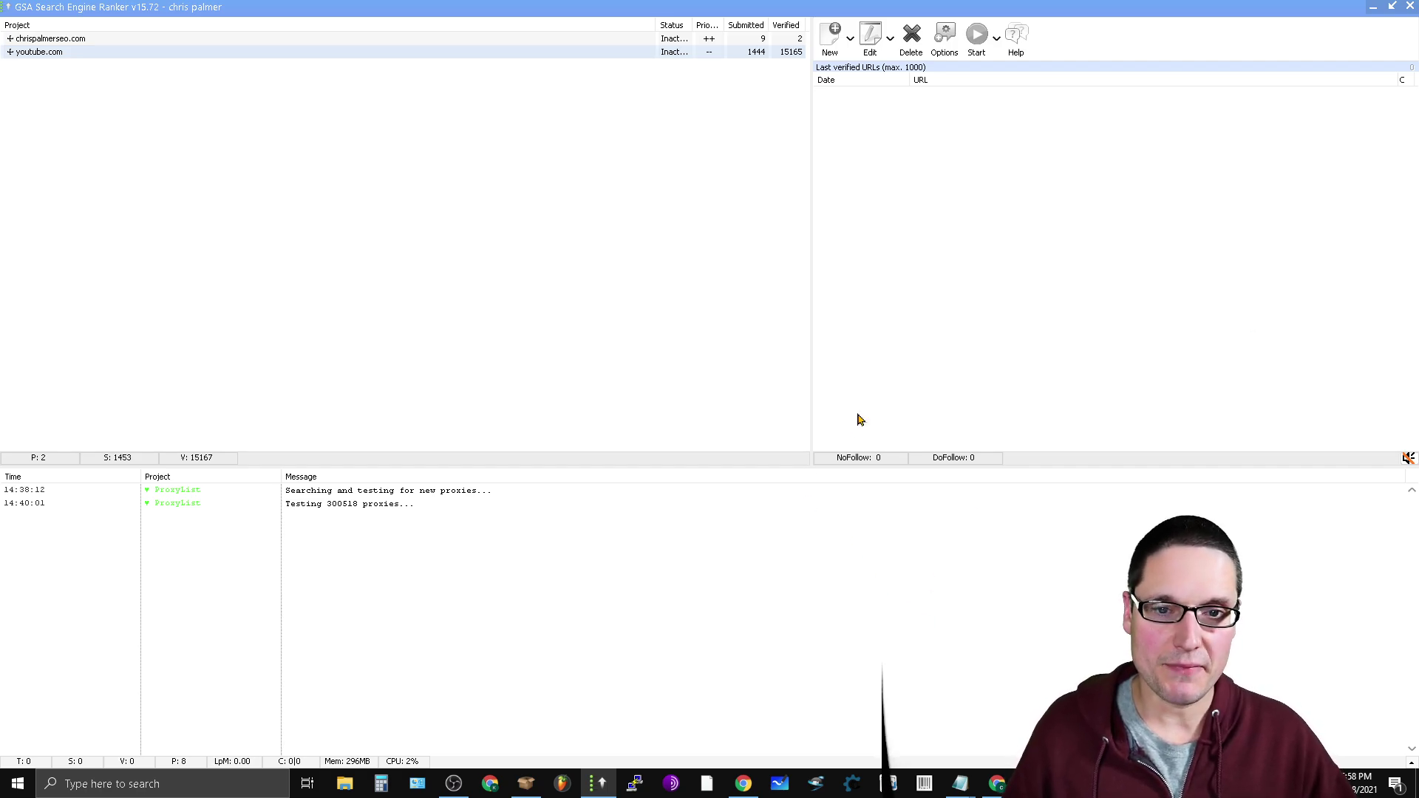
# Open GSA's Settings on the Advanced page showing the Identified, Submitted, Verified and Failed site-list paths
pyautogui.moveTo(113, 52)
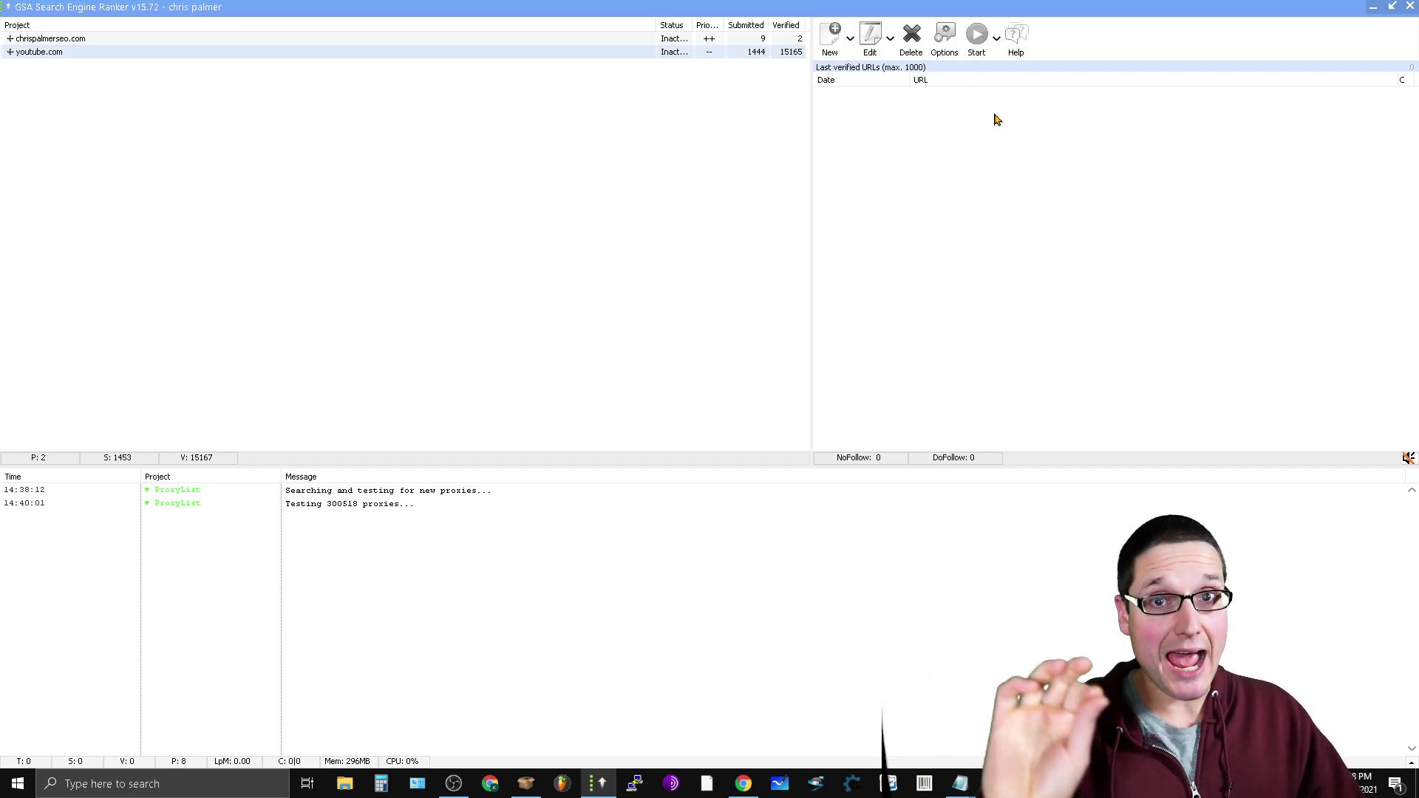
pyautogui.click(946, 41)
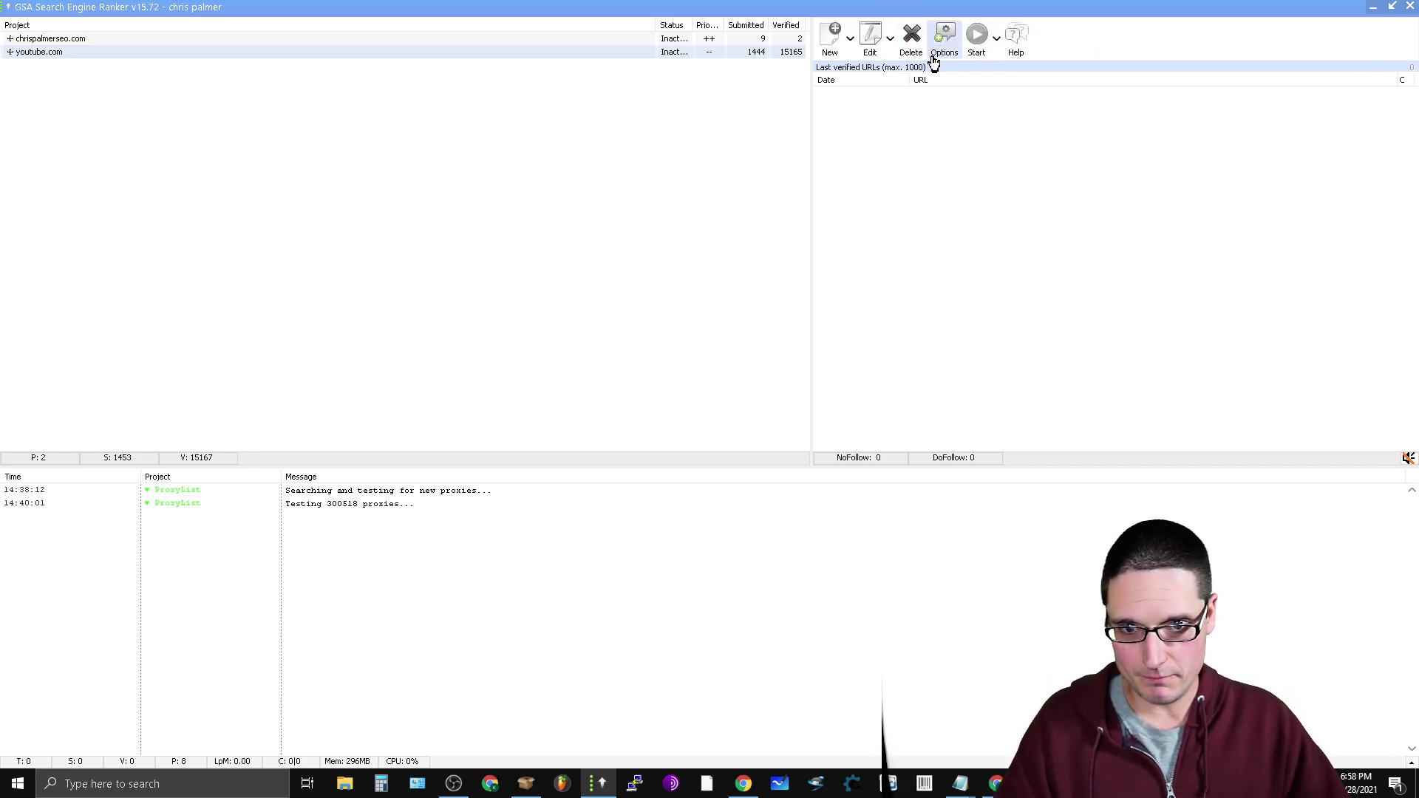
pyautogui.click(944, 55)
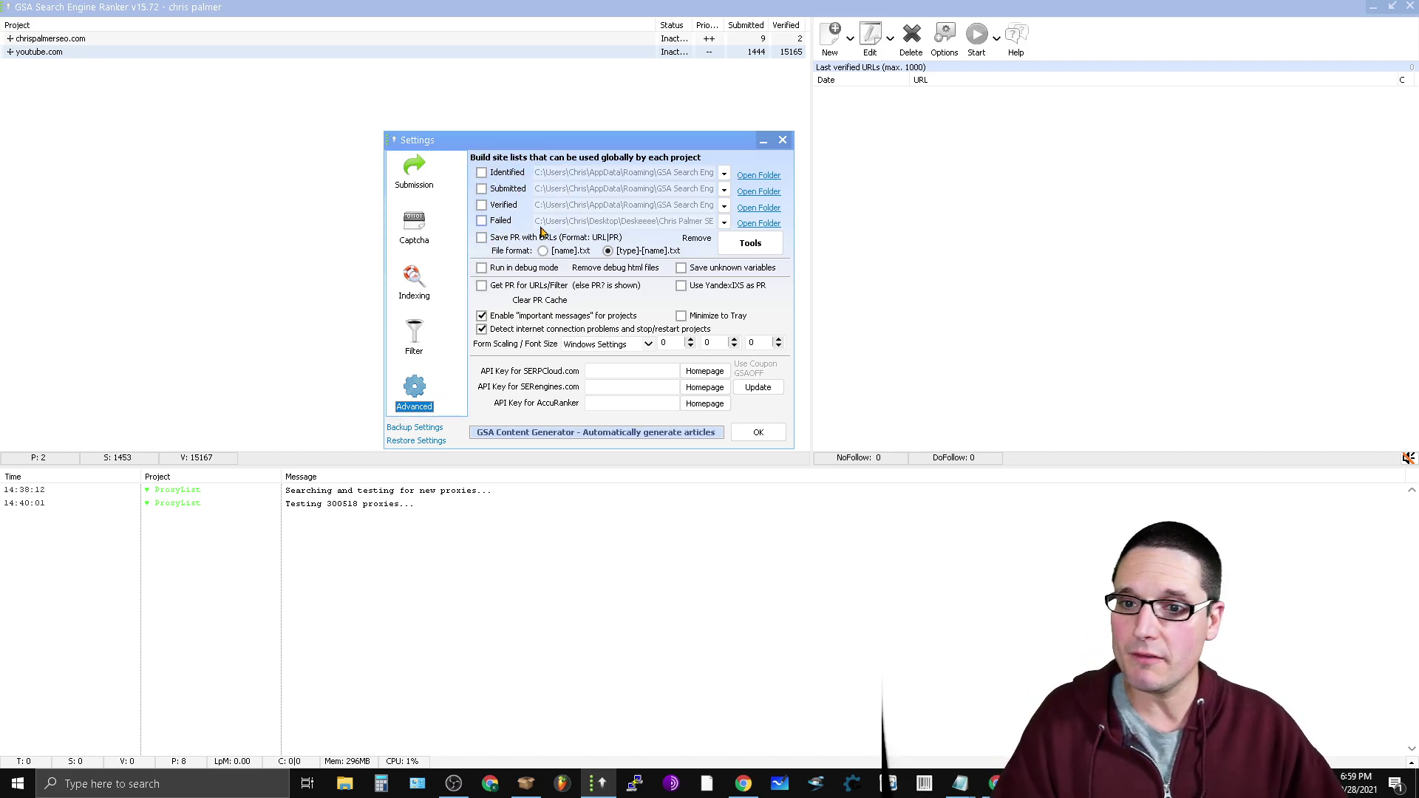
# Copy link test file.txt from Downloads and paste it into the folder behind GSA's Failed row
pyautogui.click(758, 224)
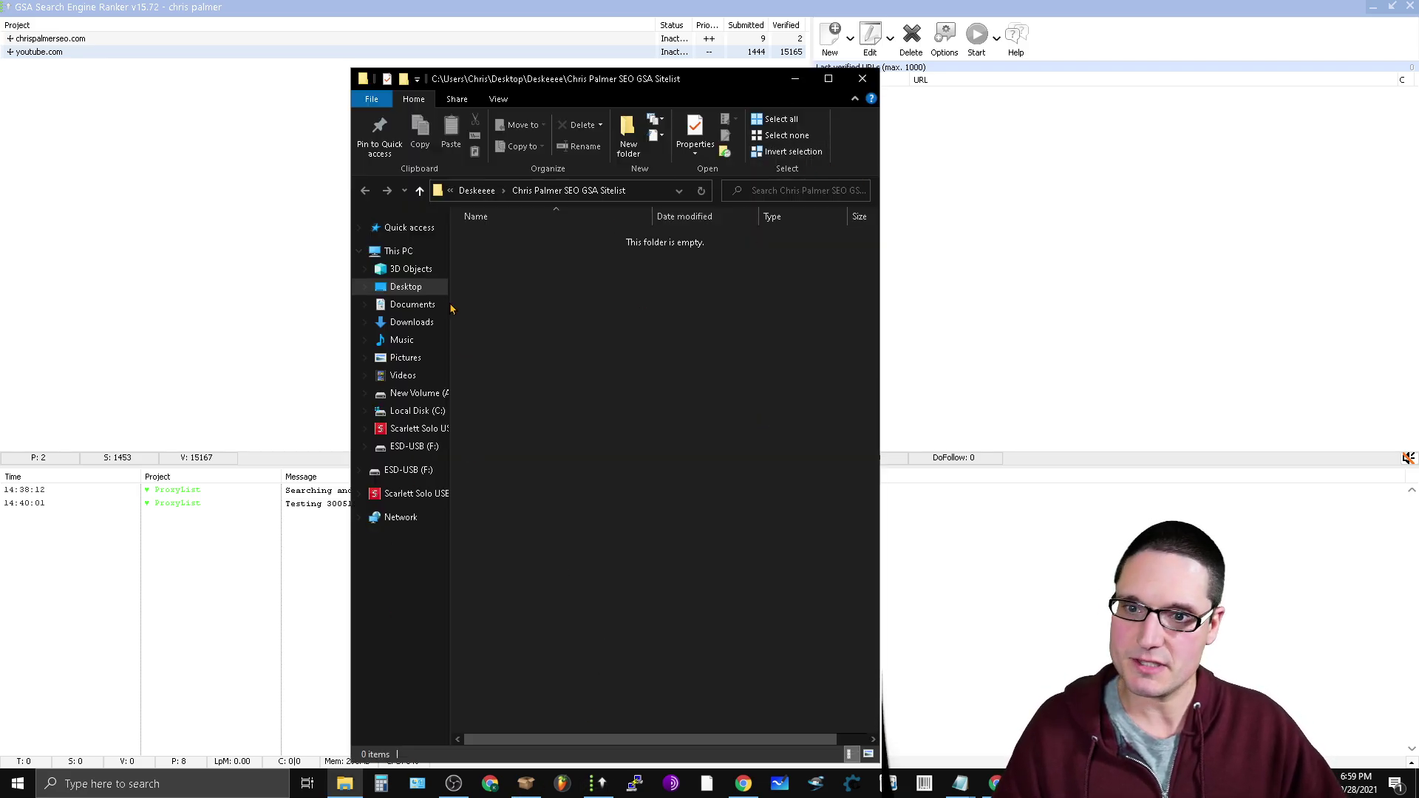
pyautogui.click(400, 326)
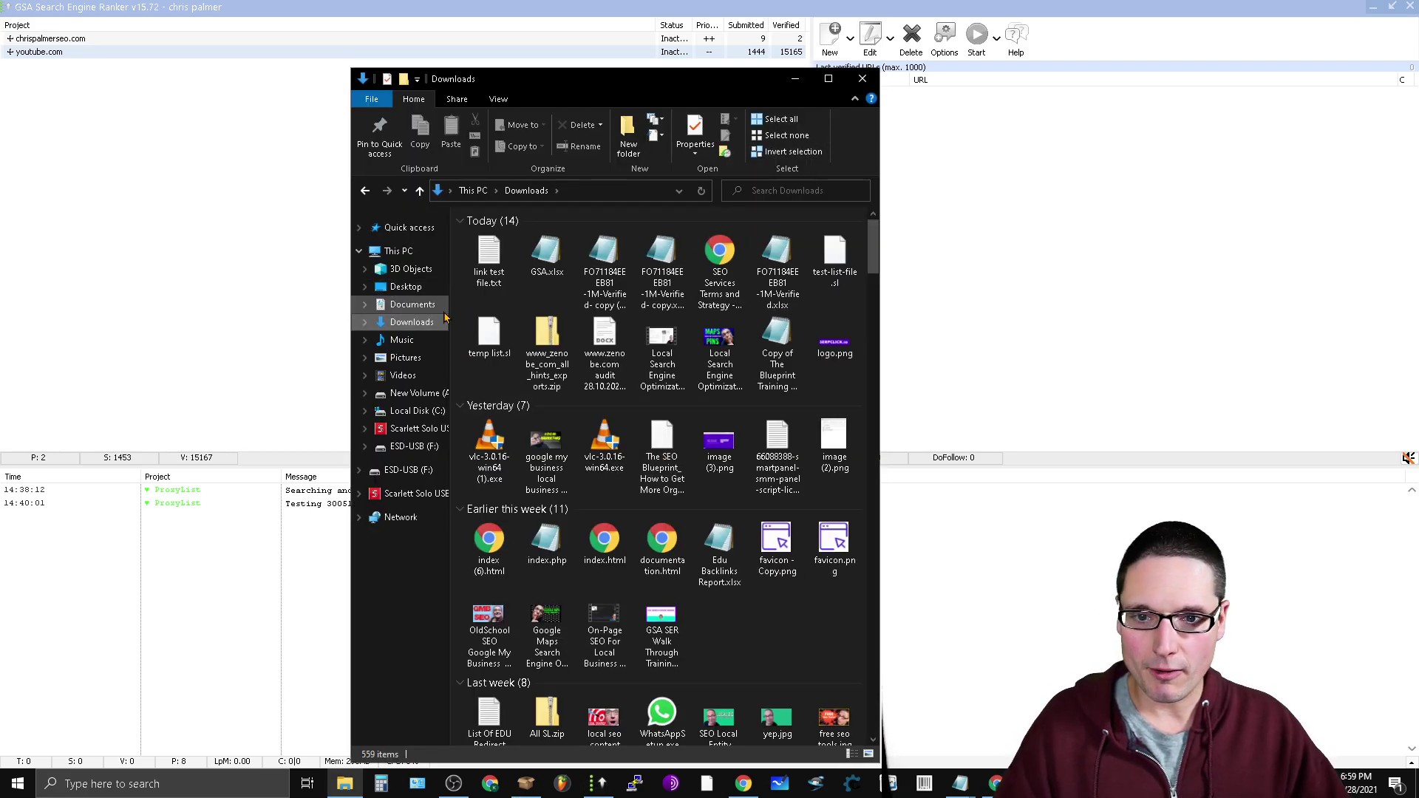
pyautogui.rightClick(494, 281)
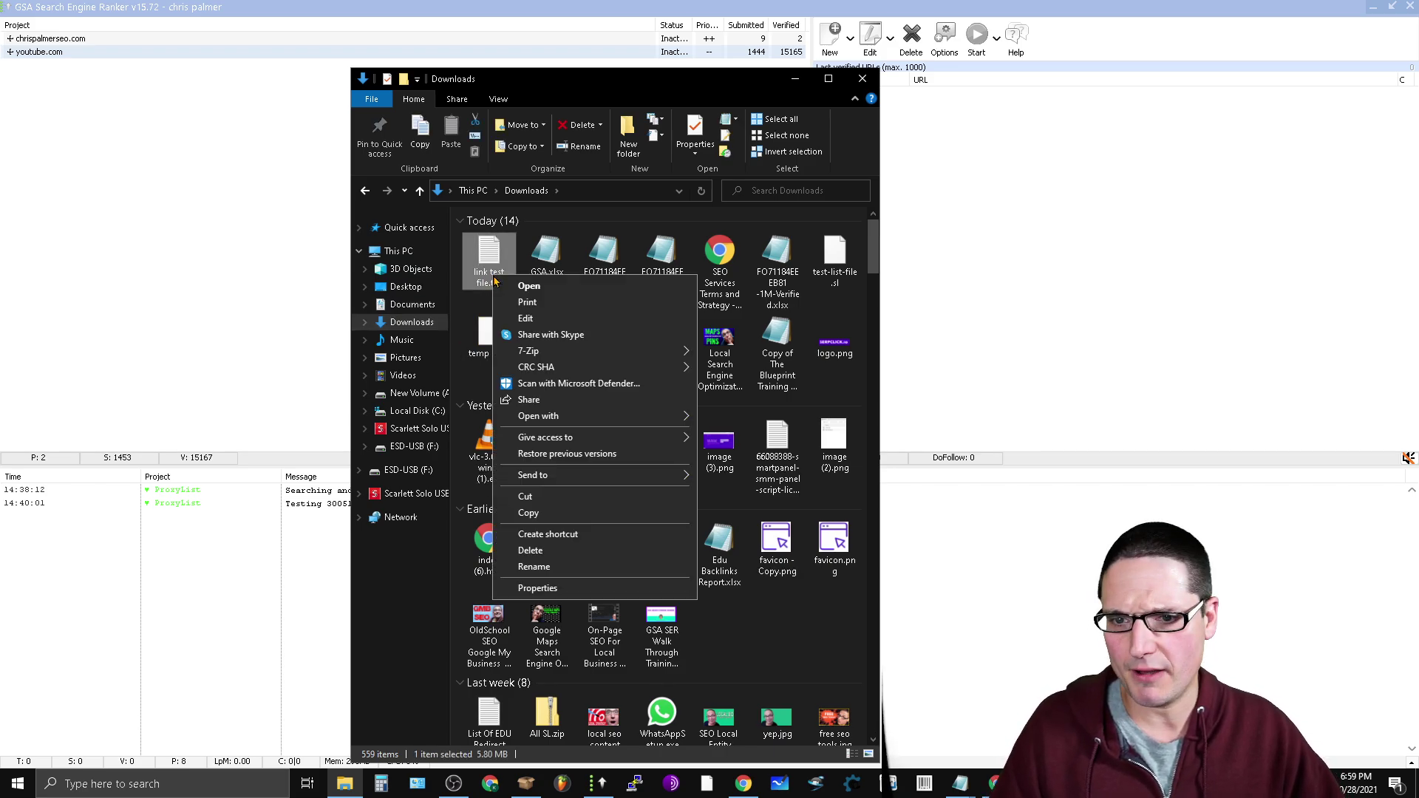
pyautogui.click(562, 513)
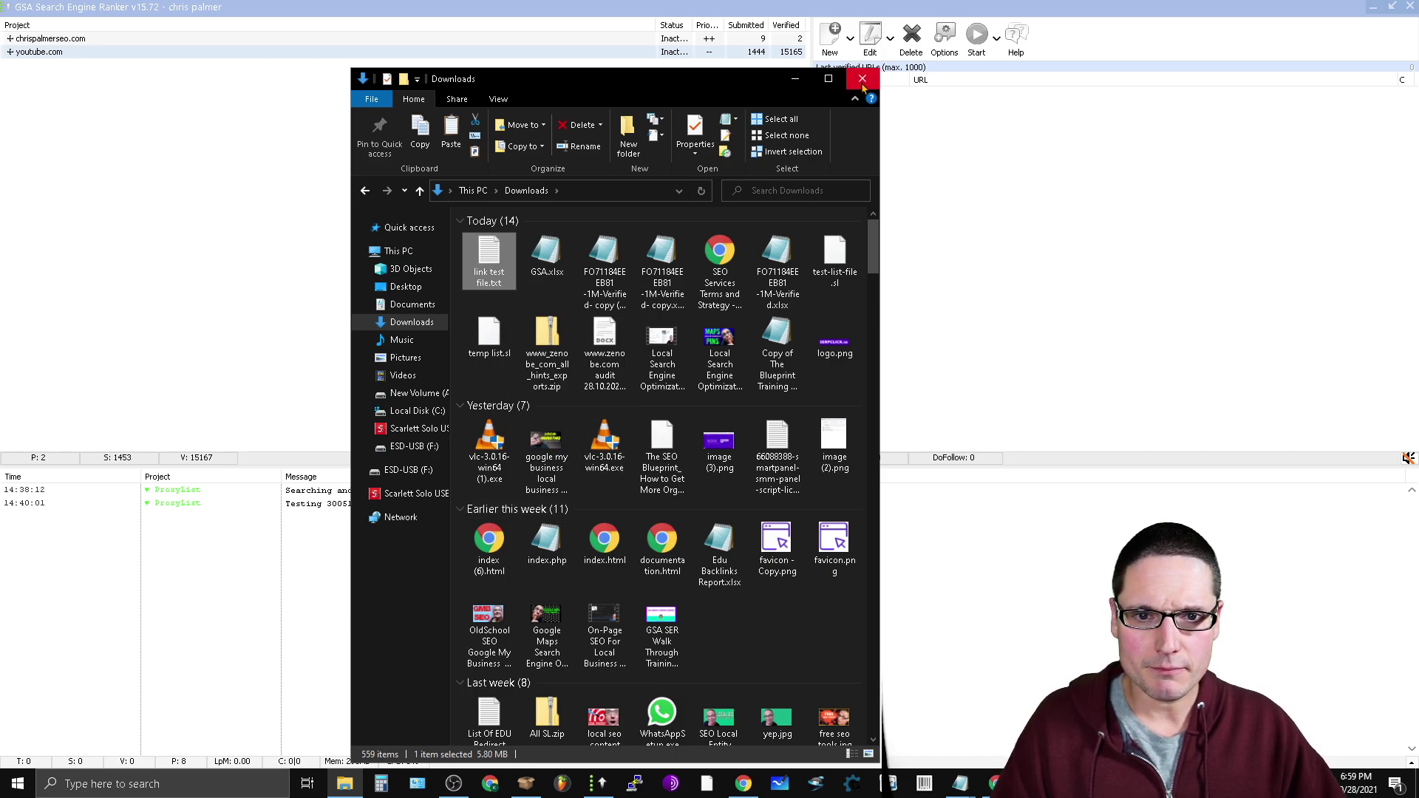
pyautogui.click(862, 79)
pyautogui.click(758, 223)
pyautogui.rightClick(651, 331)
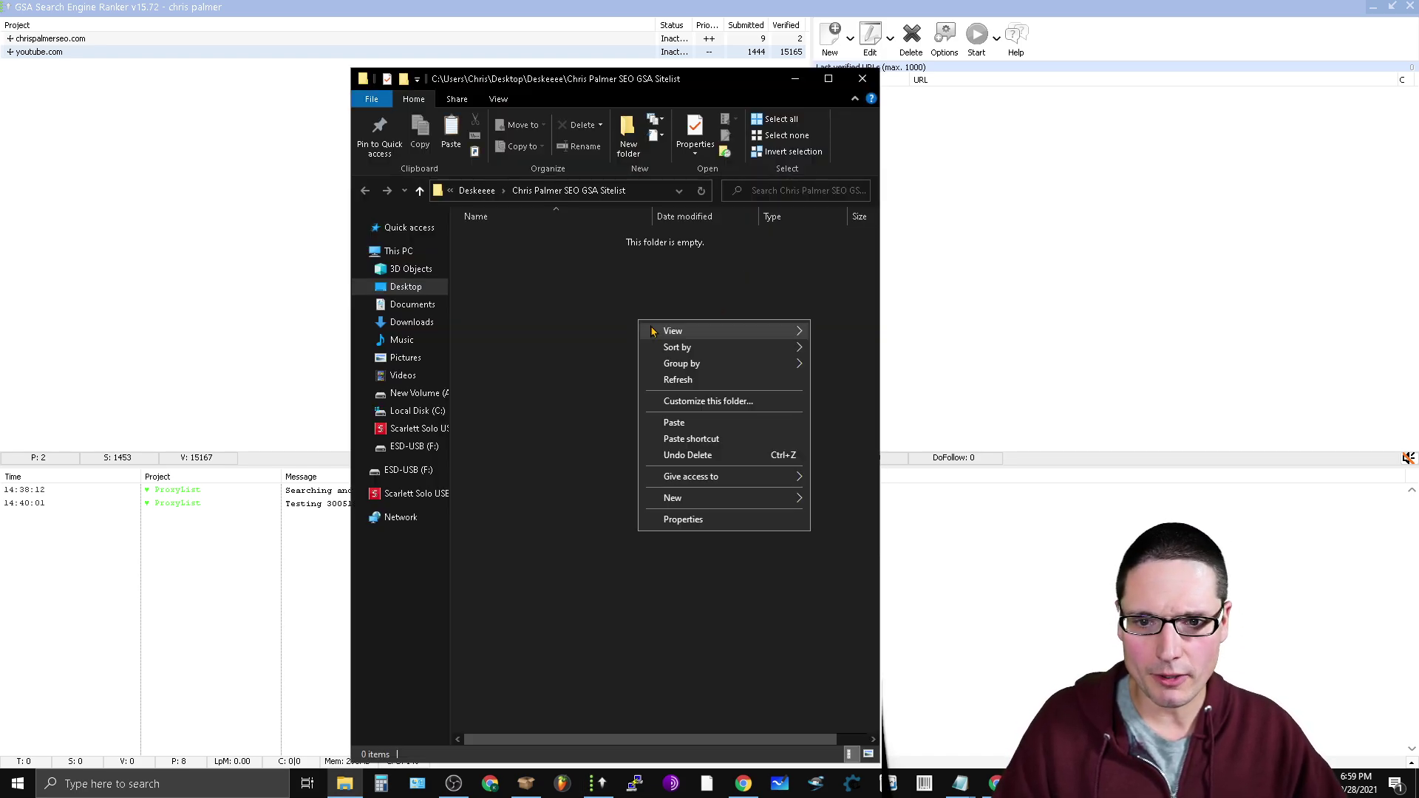
pyautogui.click(699, 423)
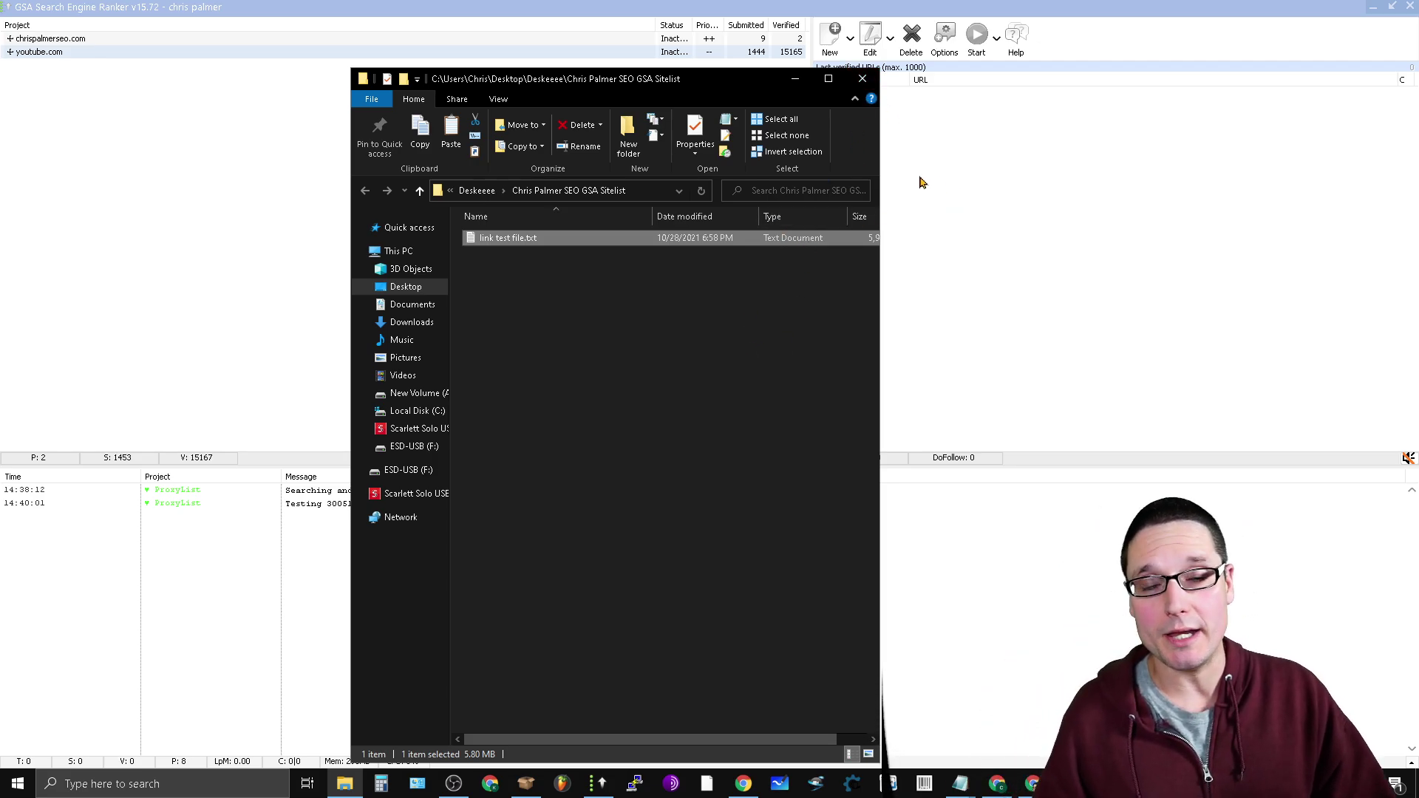
pyautogui.click(862, 78)
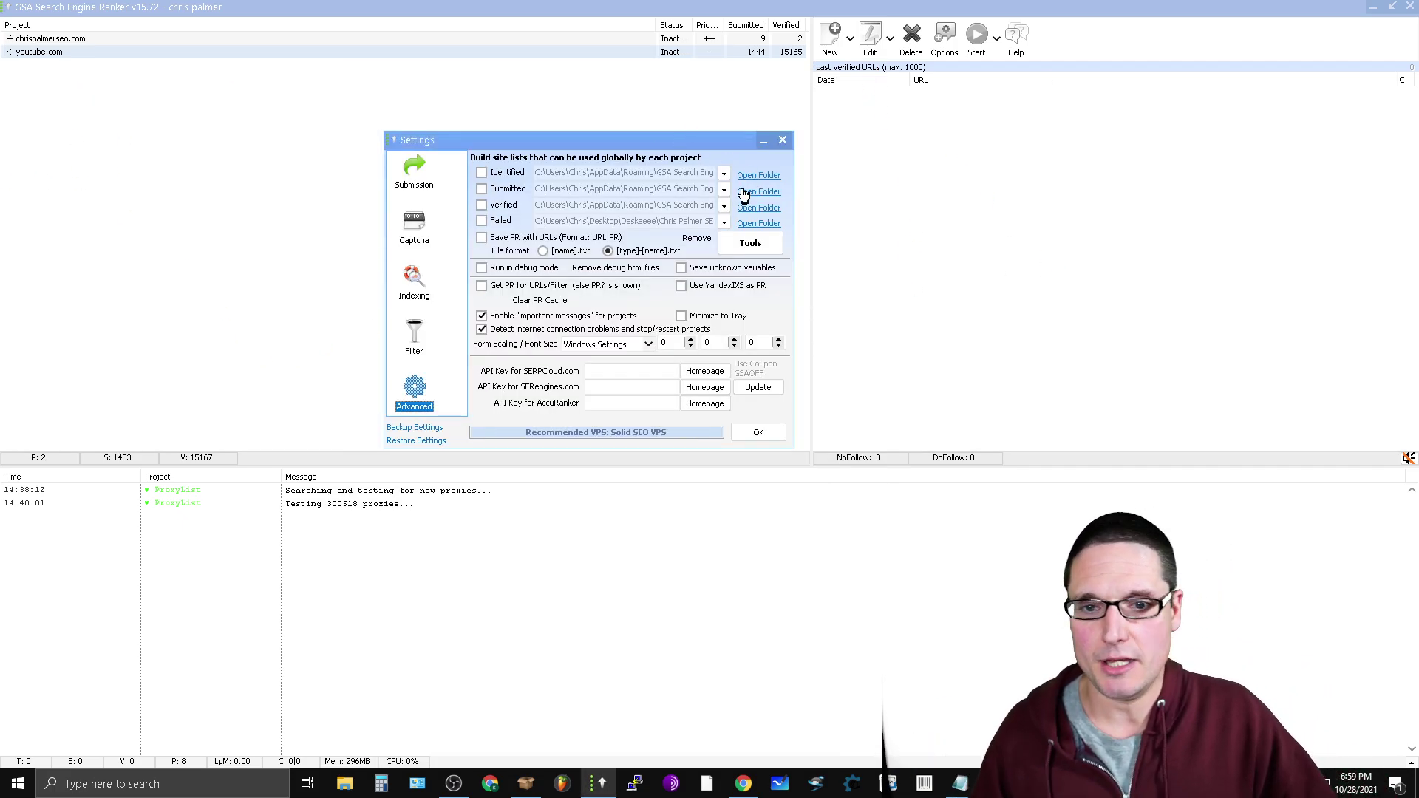
# Enable the Failed site list and choose Tools > Export site lists > Failed
pyautogui.click(487, 221)
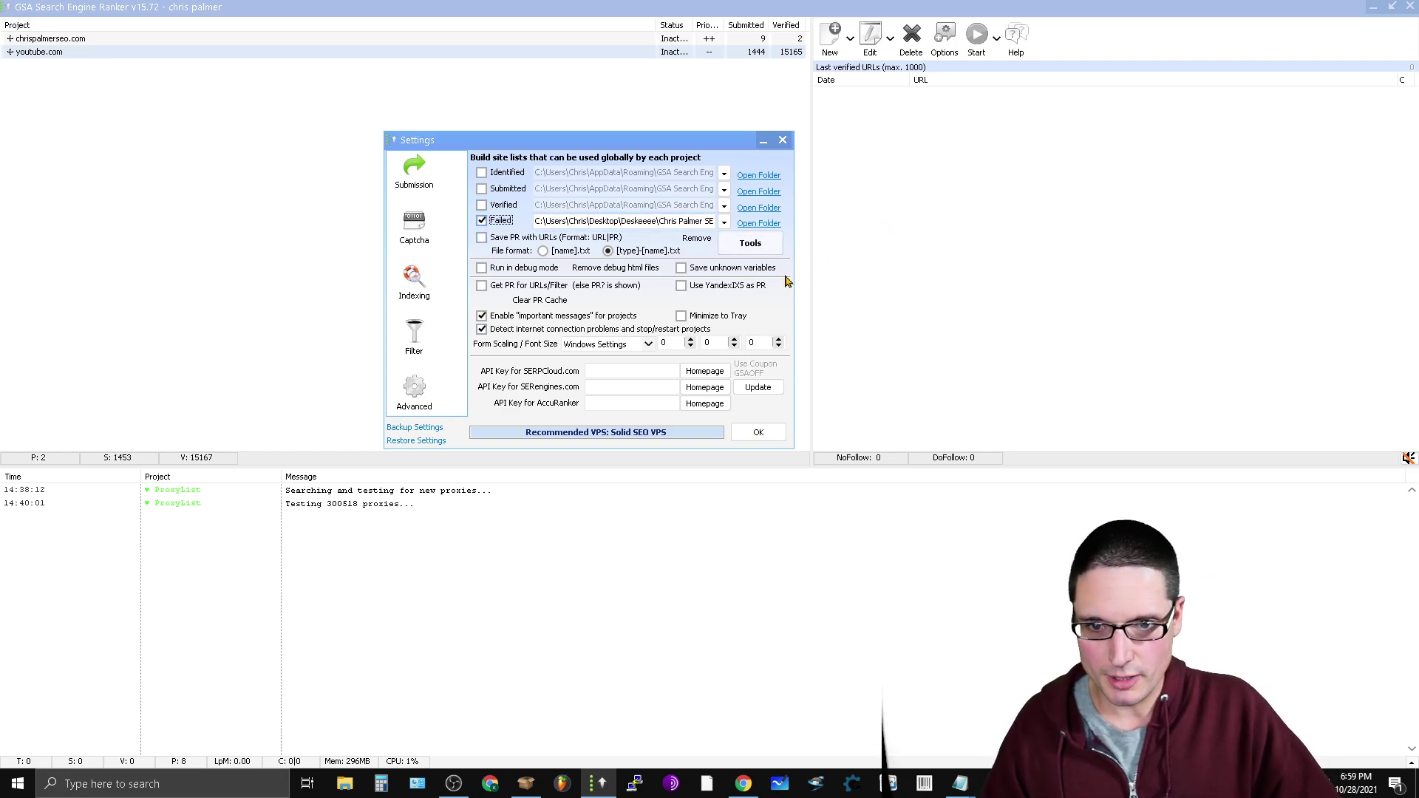
pyautogui.click(751, 246)
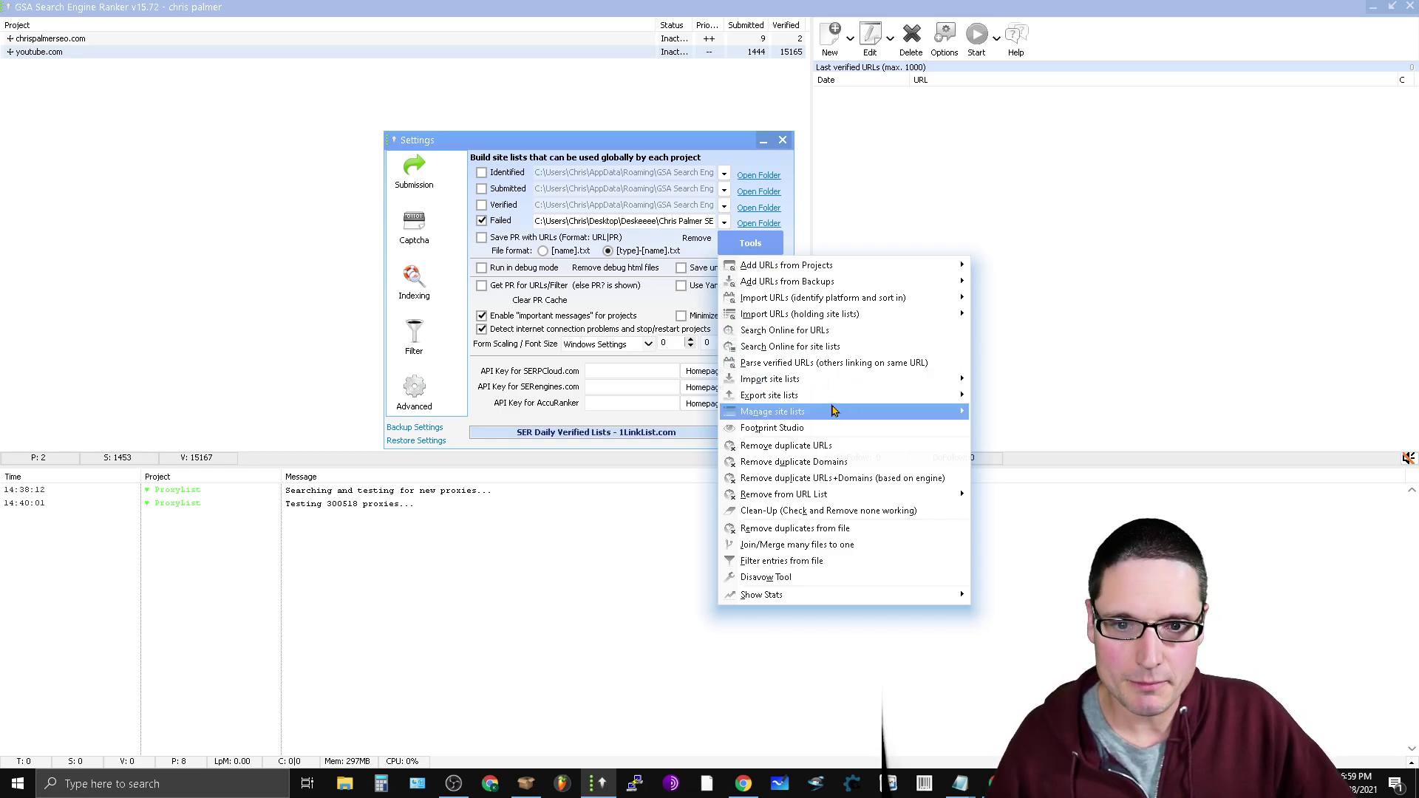
pyautogui.moveTo(827, 401)
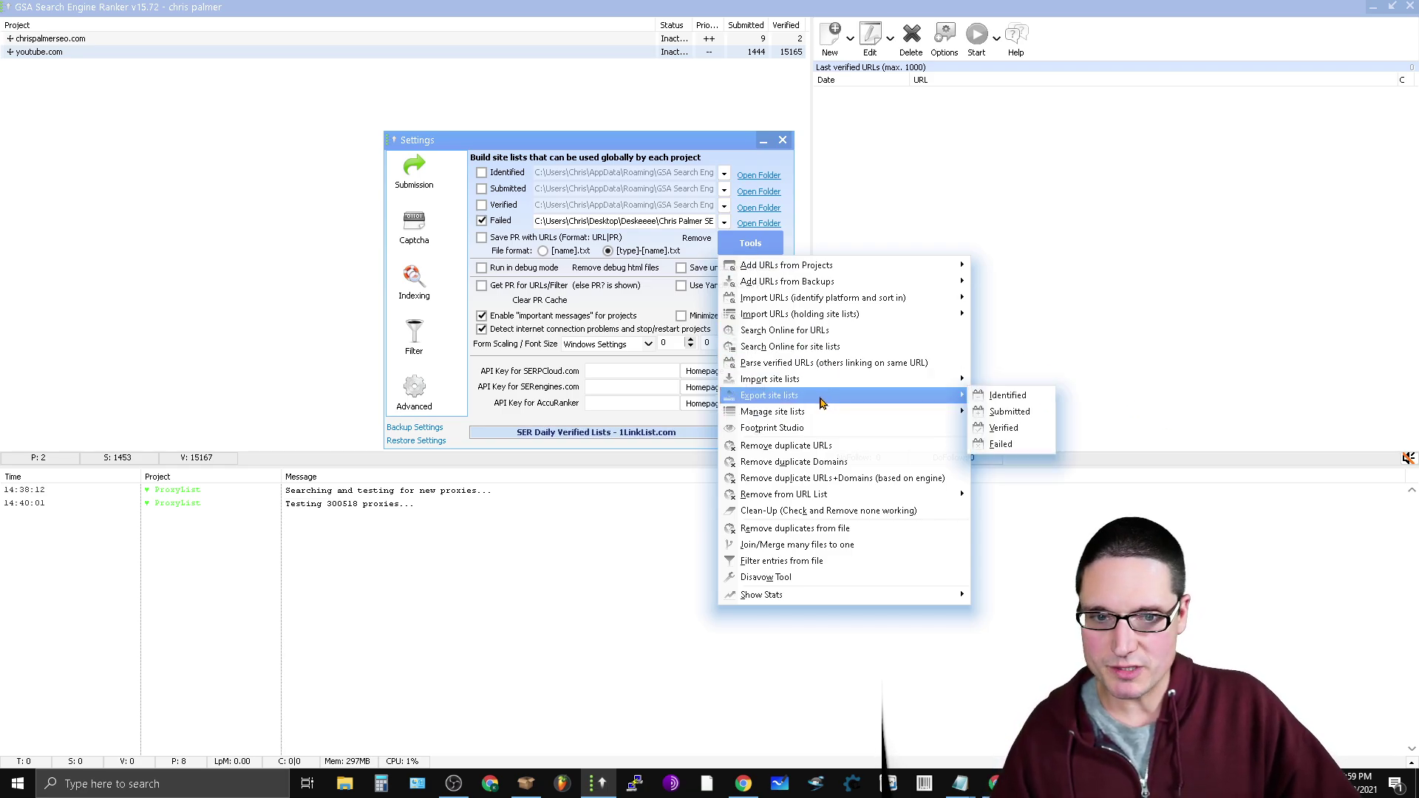
pyautogui.click(1017, 447)
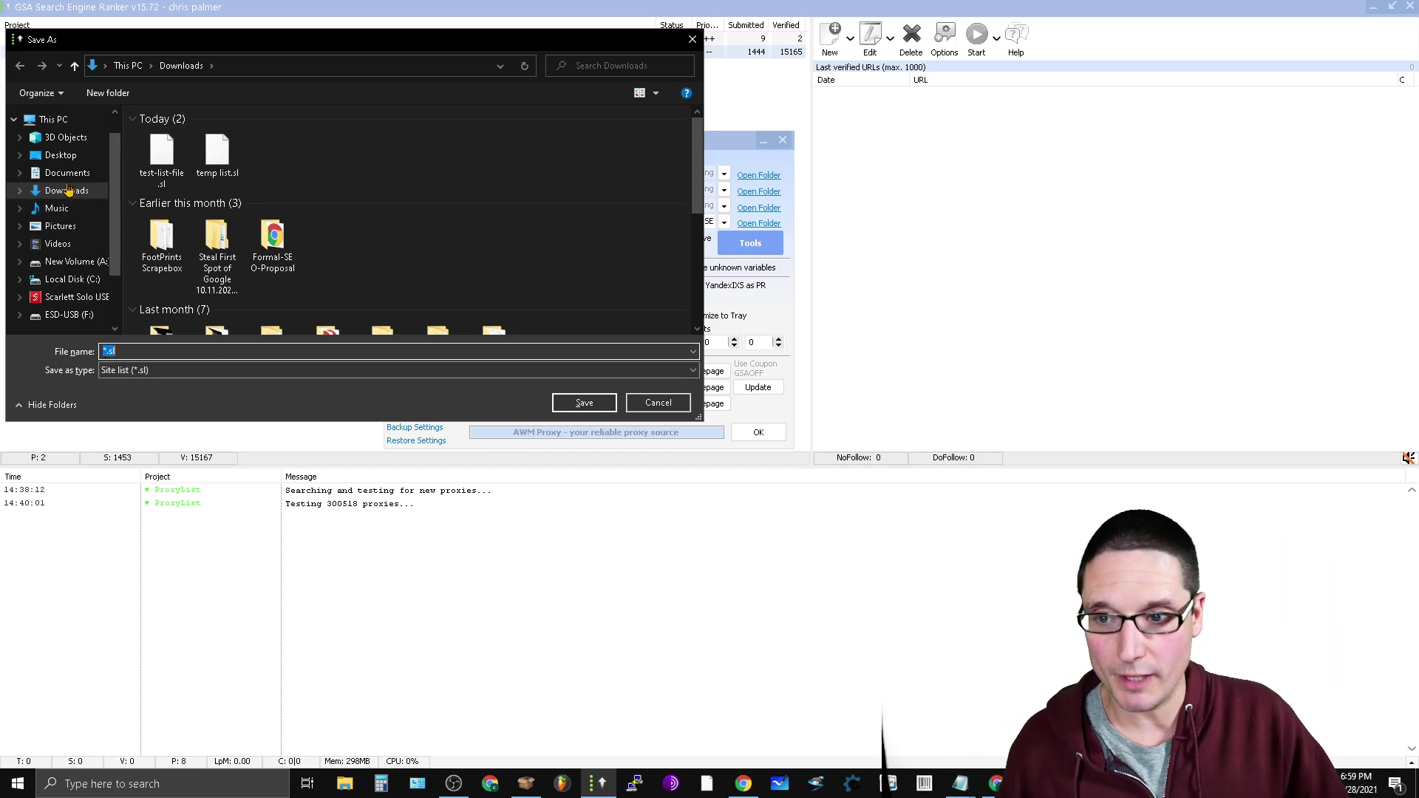
# Save the Failed list export to Downloads as 'fiverr links test.sl' and confirm the success message
pyautogui.click(117, 352)
pyautogui.doubleClick(116, 351)
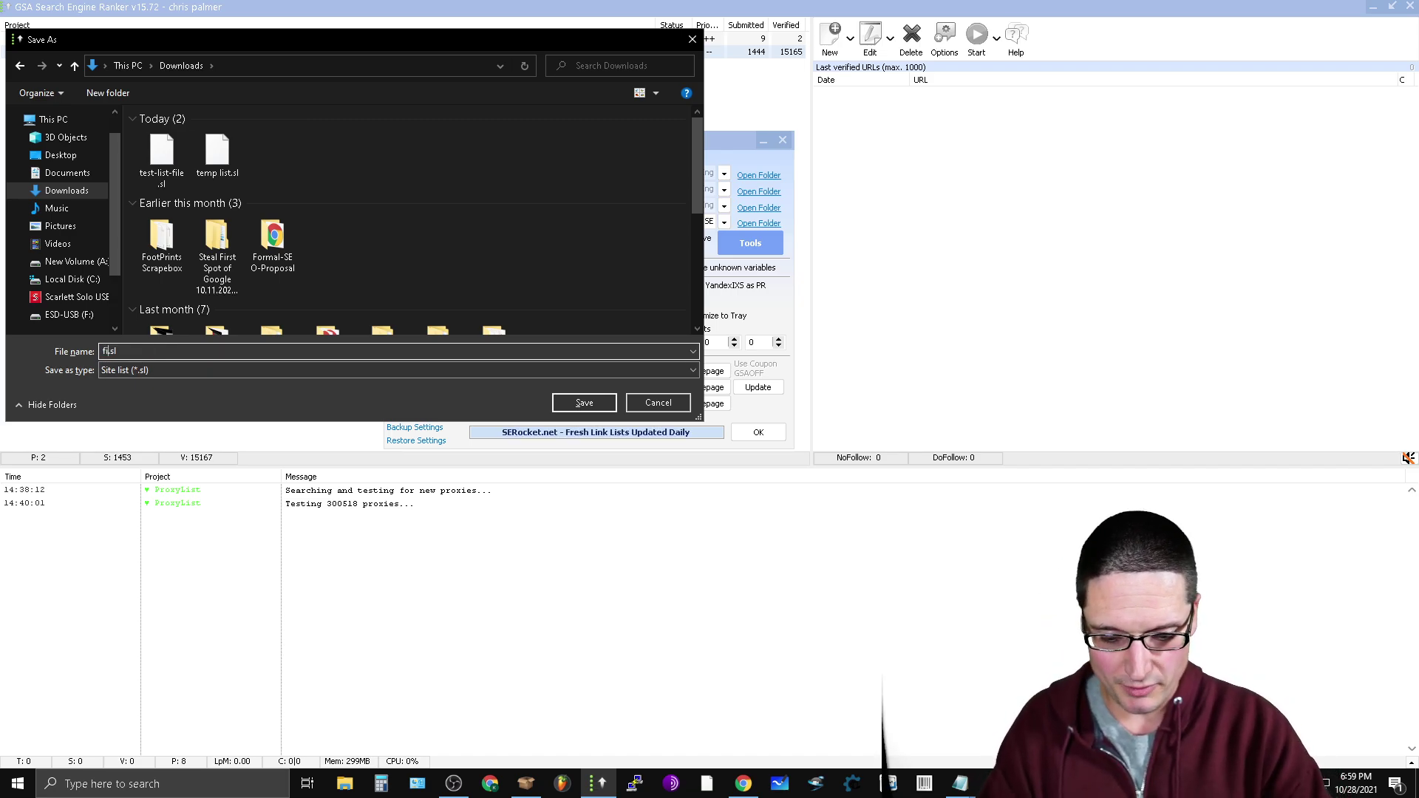
pyautogui.write('fiverr')
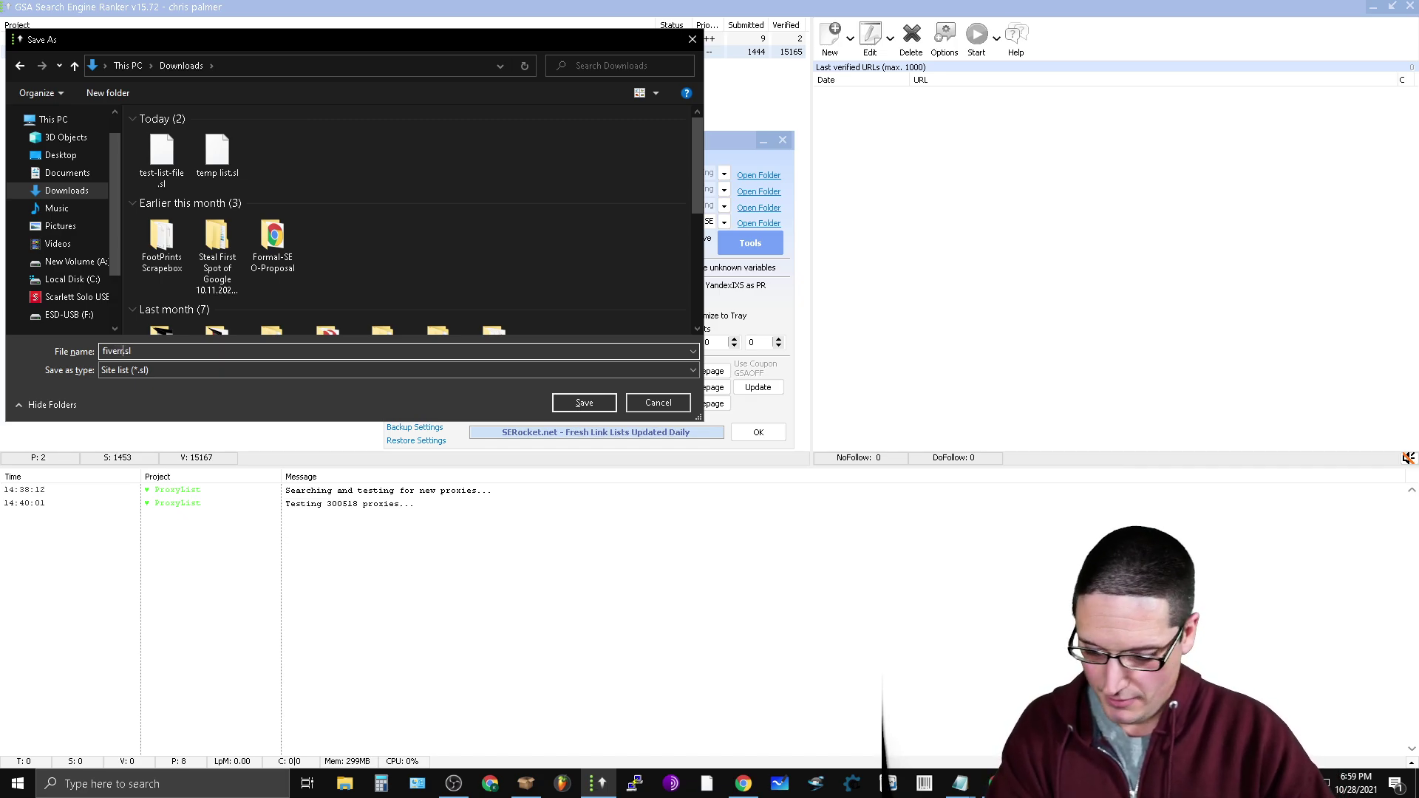
pyautogui.write(' links test')
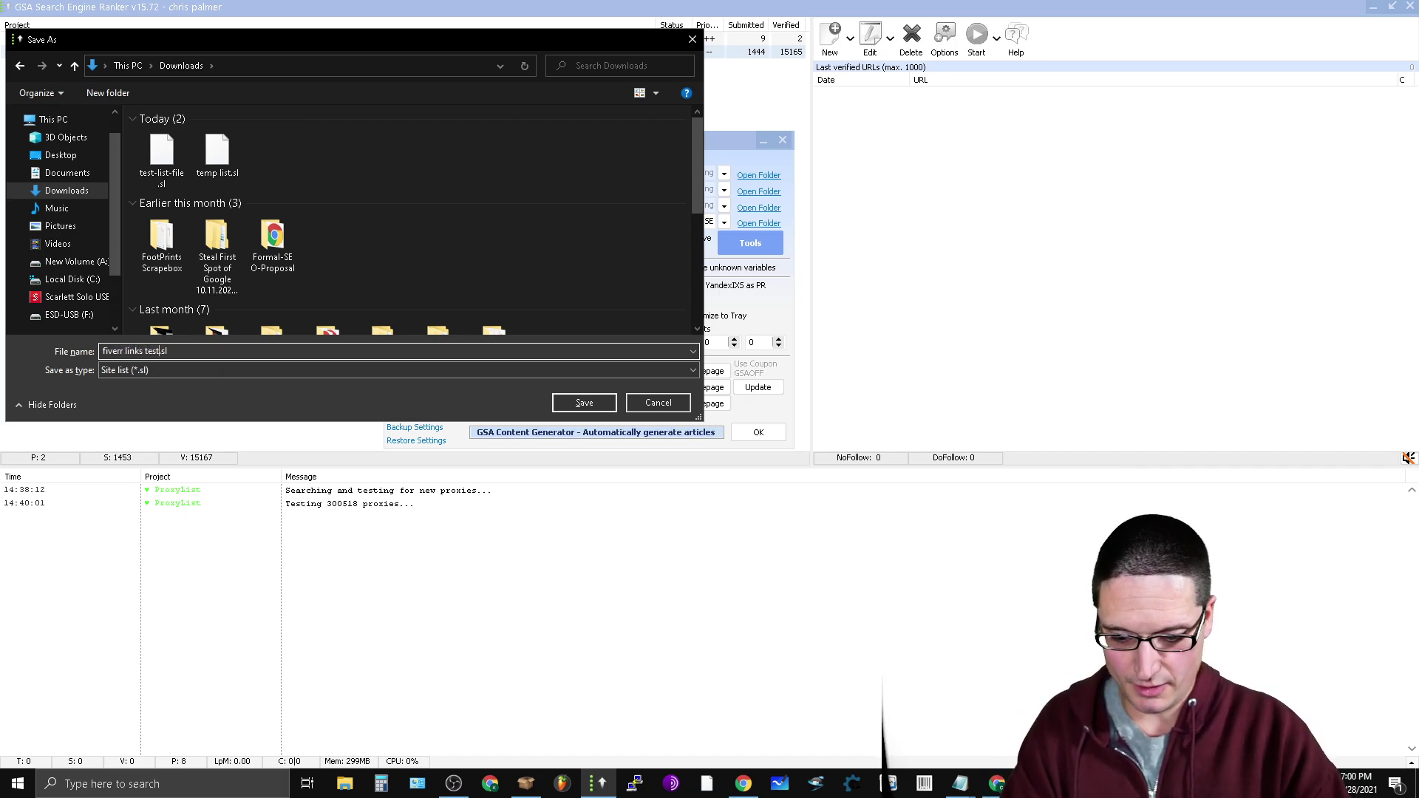
pyautogui.click(602, 408)
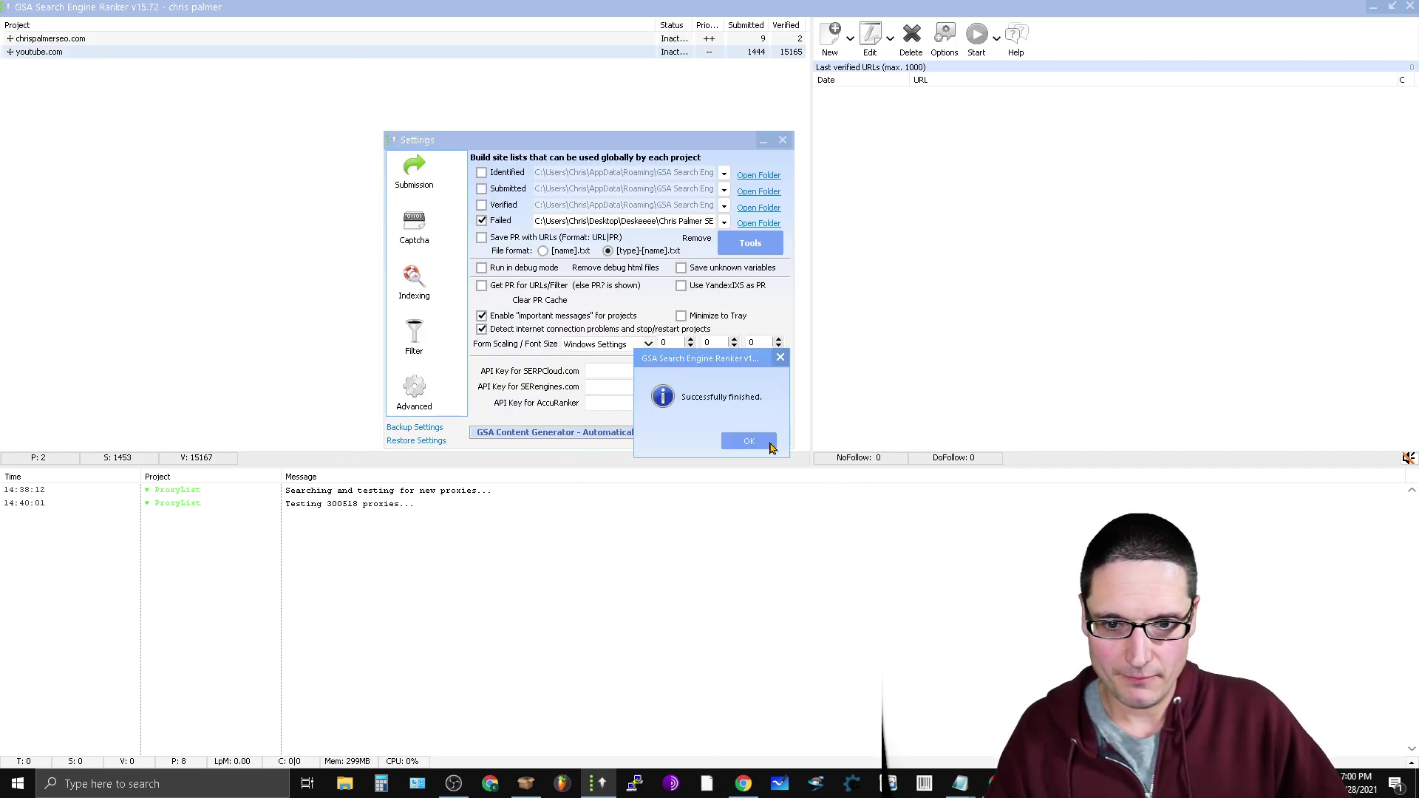
pyautogui.click(749, 440)
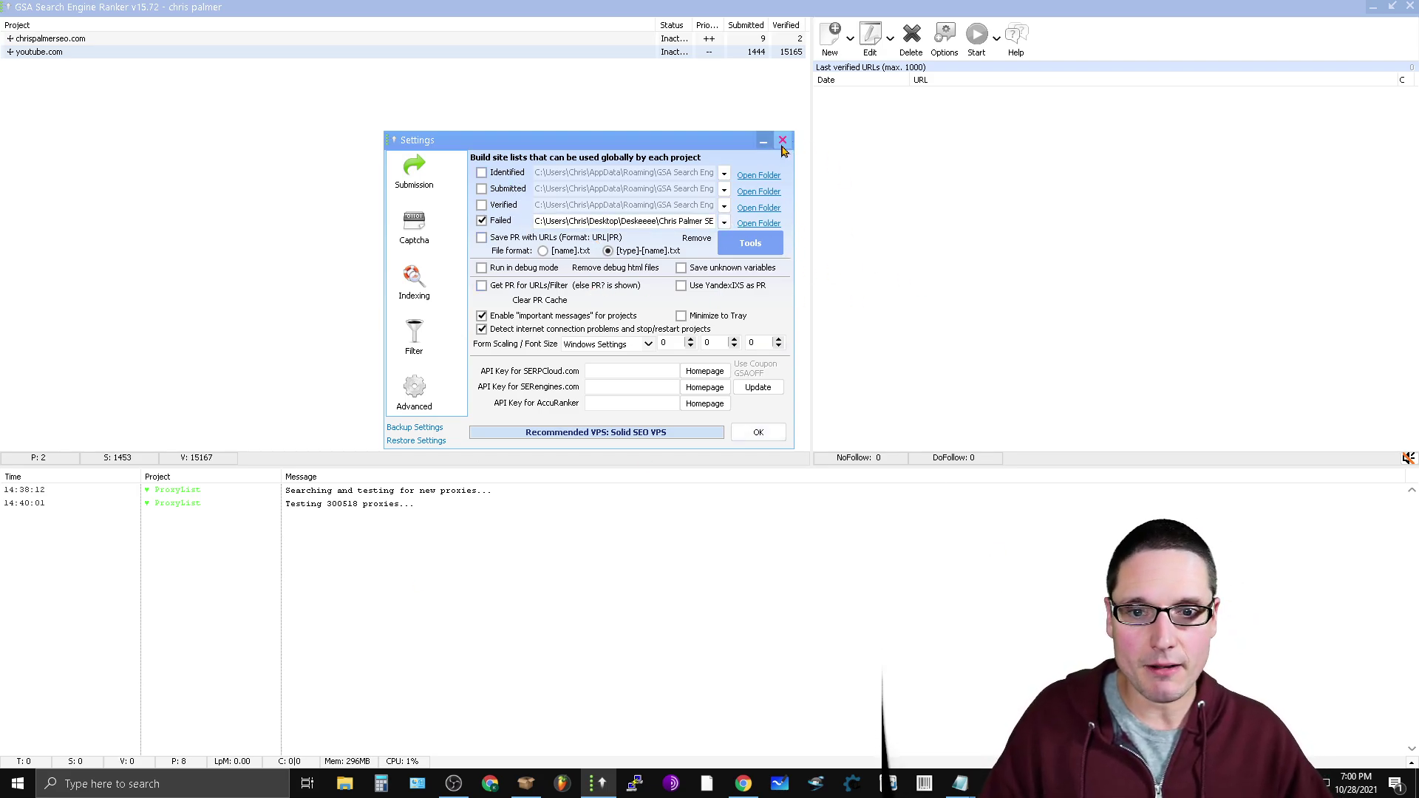
# Delete link test file.txt from the Failed site-list folder
pyautogui.click(748, 226)
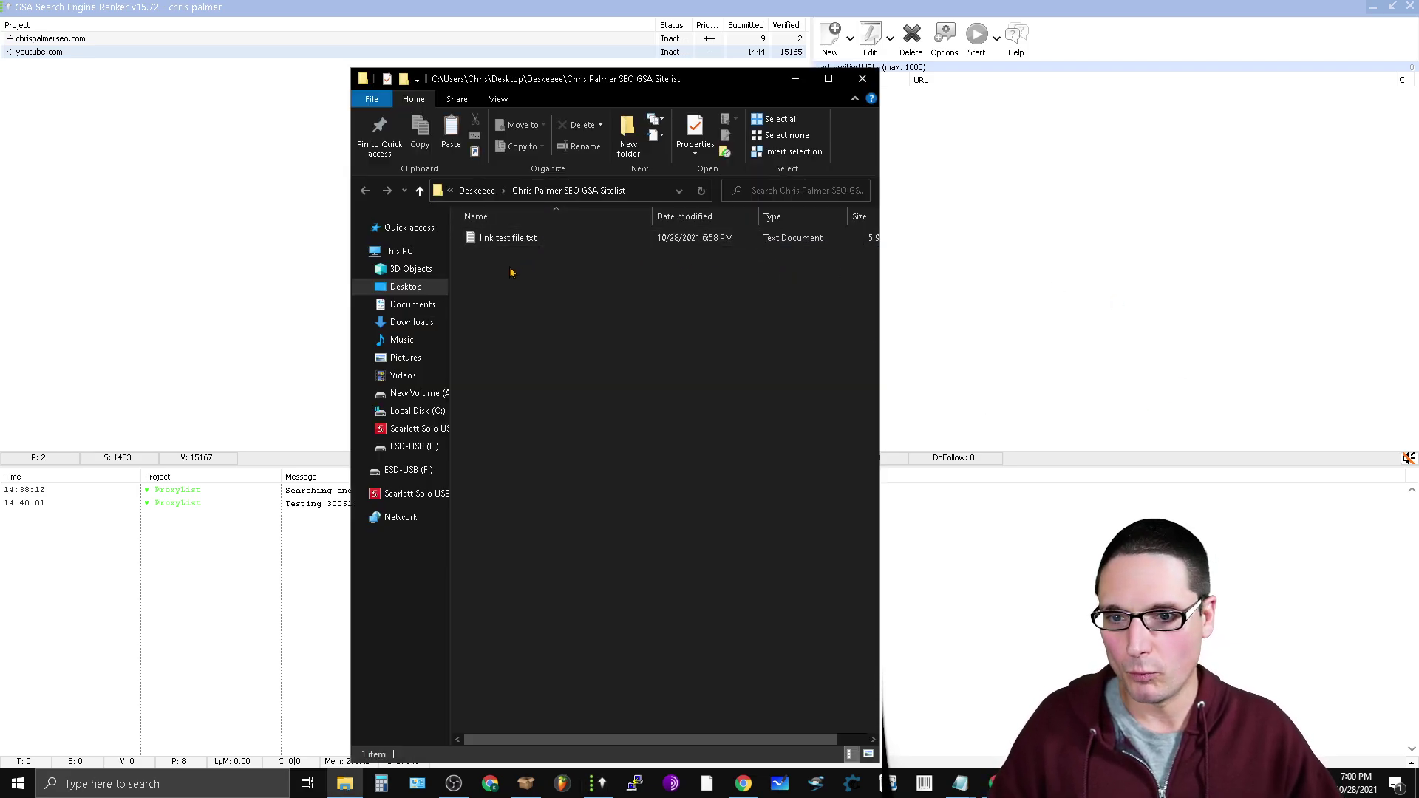
pyautogui.rightClick(553, 242)
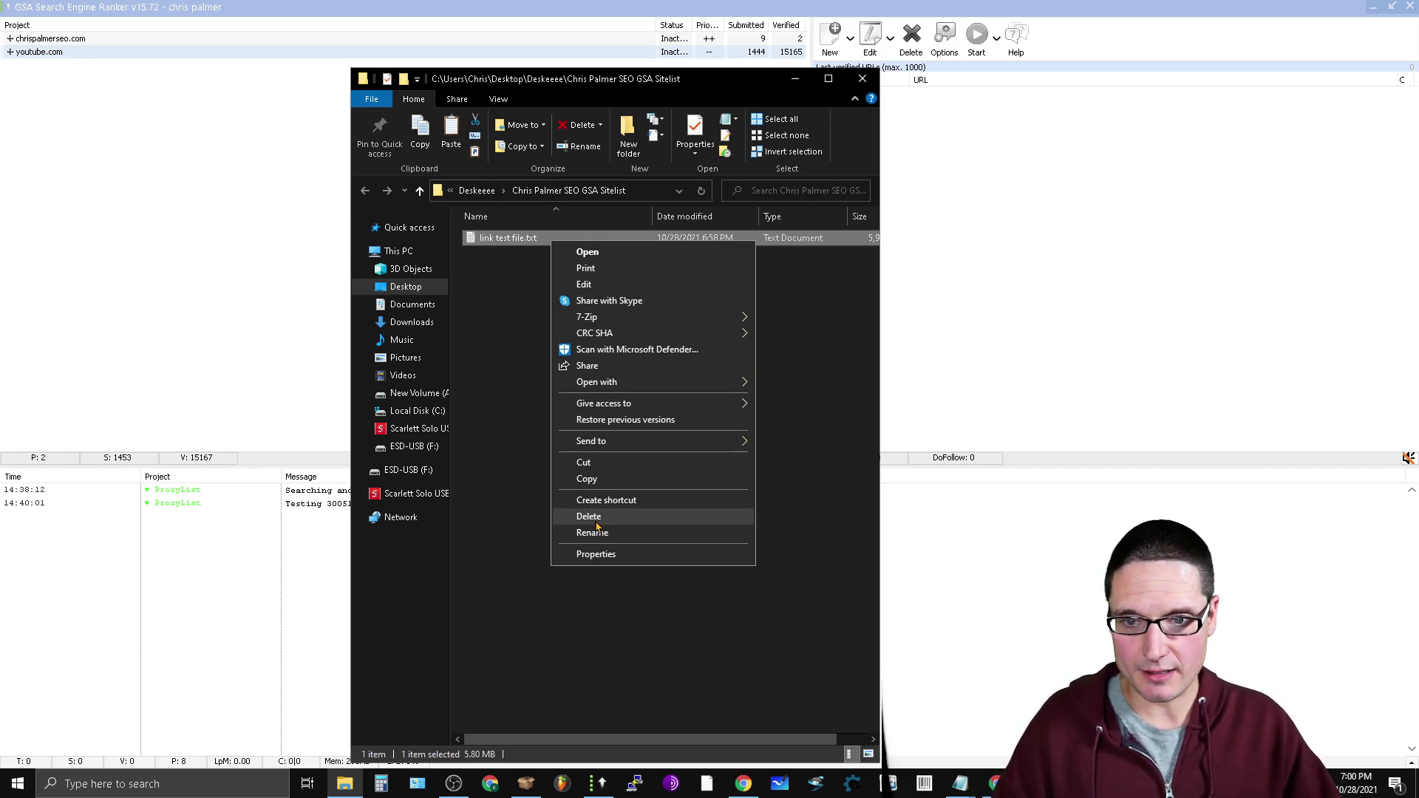
pyautogui.click(592, 517)
# Copy fiverr links test.sl from Downloads and paste it into the Failed site-list folder
pyautogui.click(391, 330)
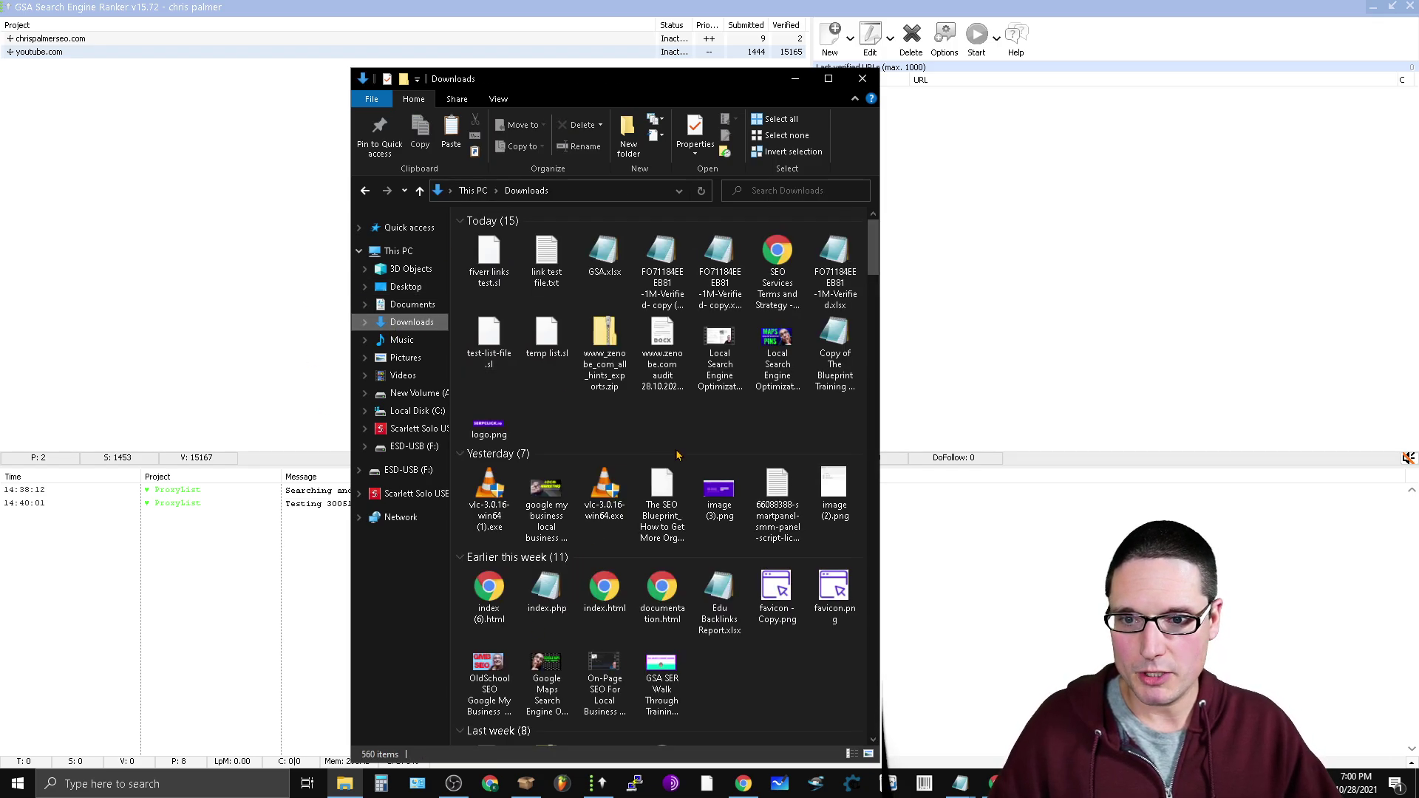
pyautogui.rightClick(503, 277)
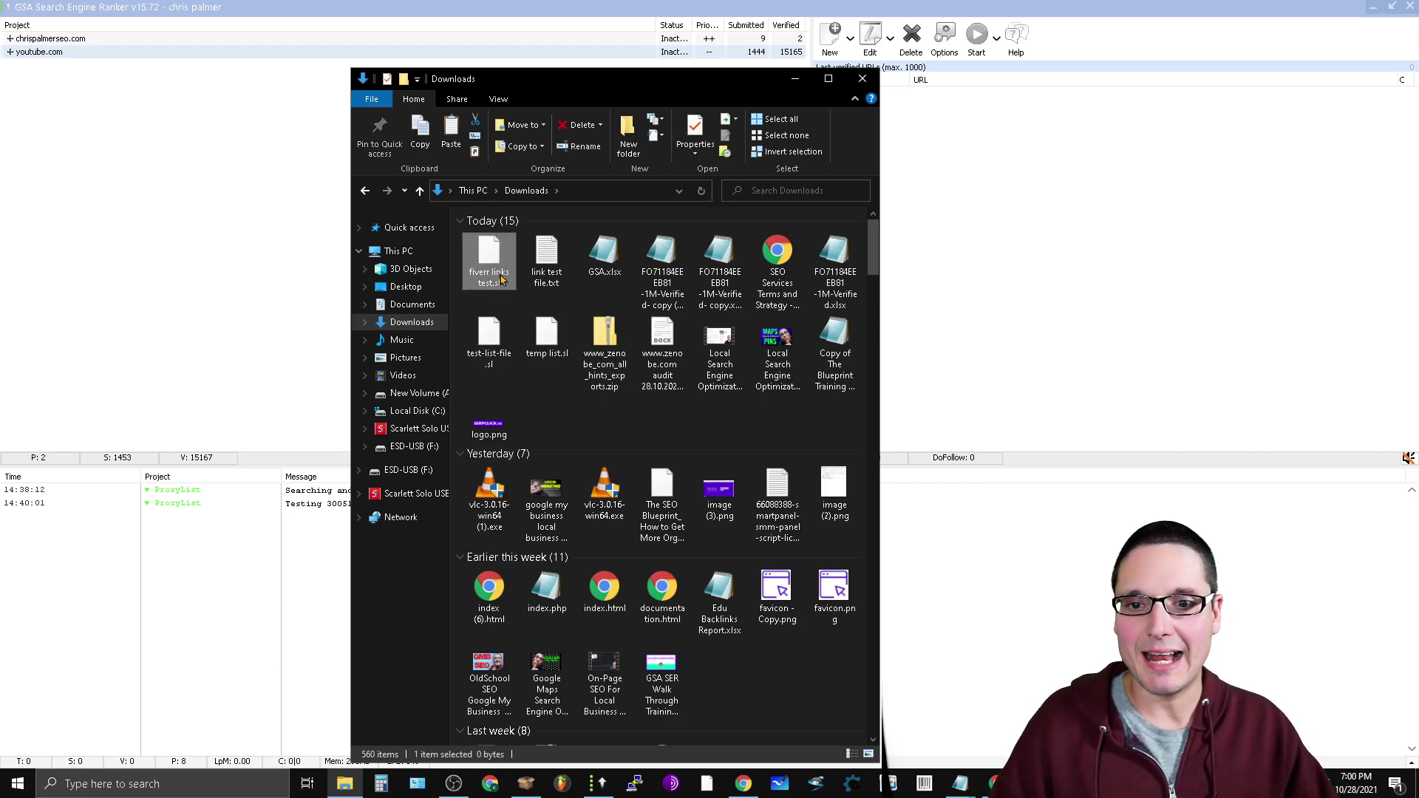
pyautogui.click(581, 465)
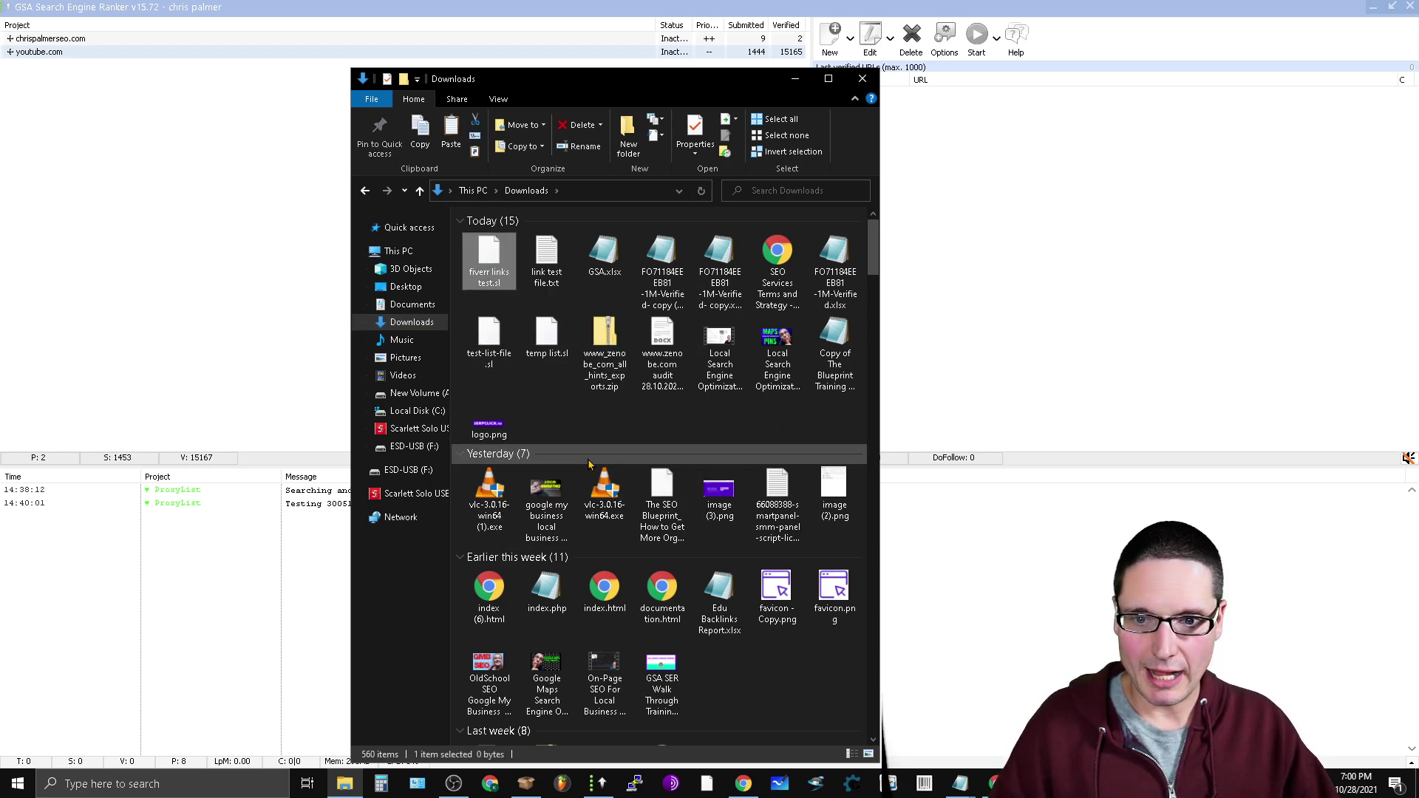
pyautogui.click(862, 79)
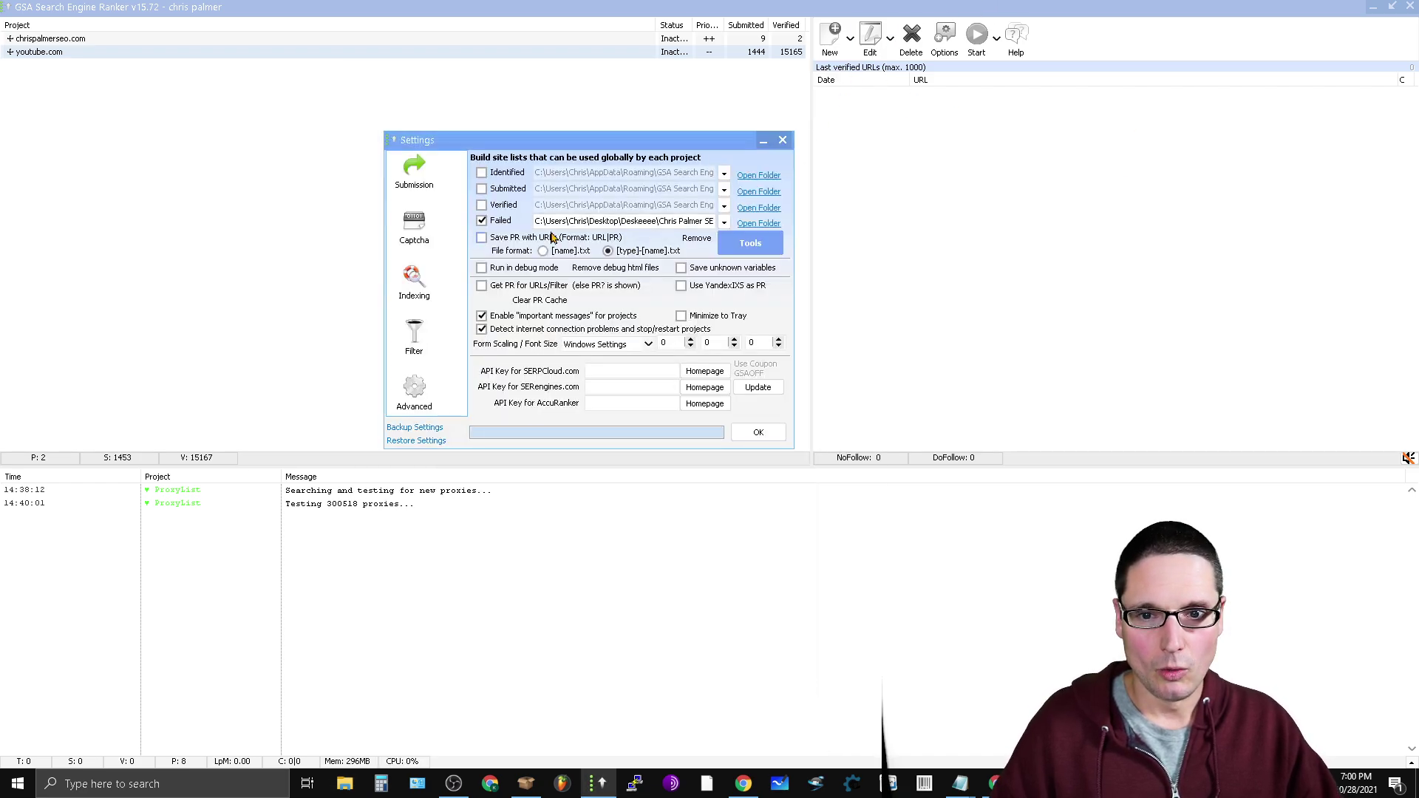
pyautogui.click(760, 224)
pyautogui.rightClick(597, 287)
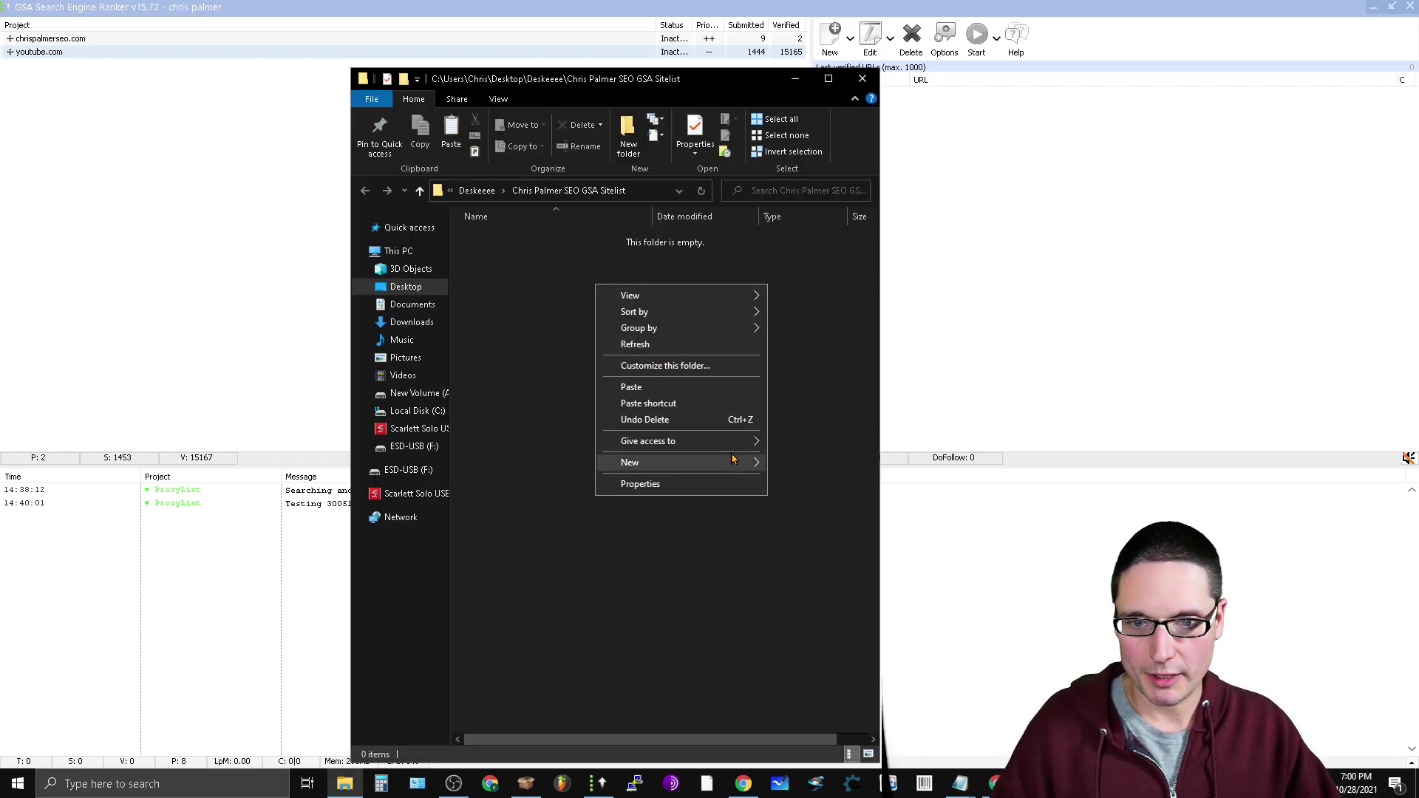
pyautogui.click(700, 386)
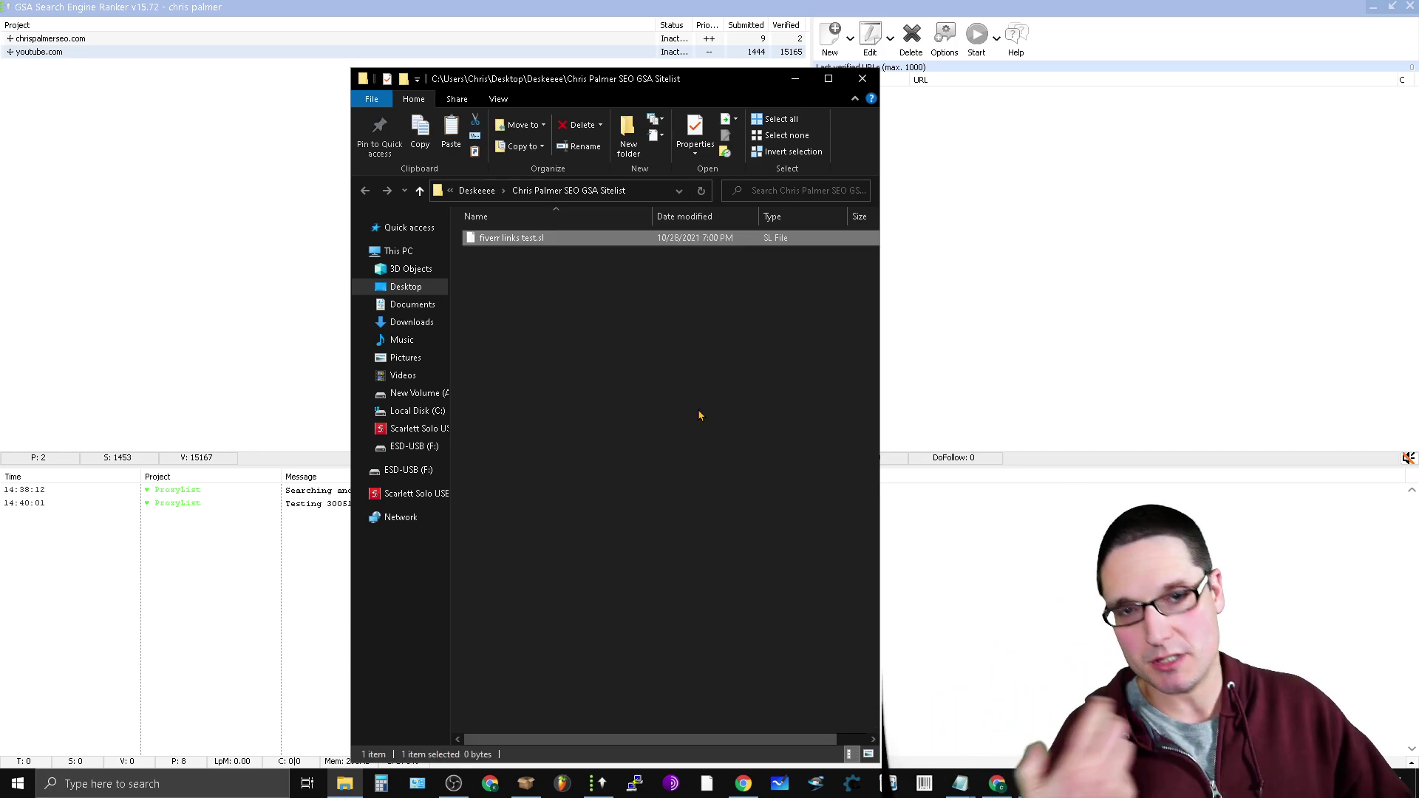
# Close Explorer and the Settings dialog, then select the chrispalmerseo.com project
pyautogui.click(865, 82)
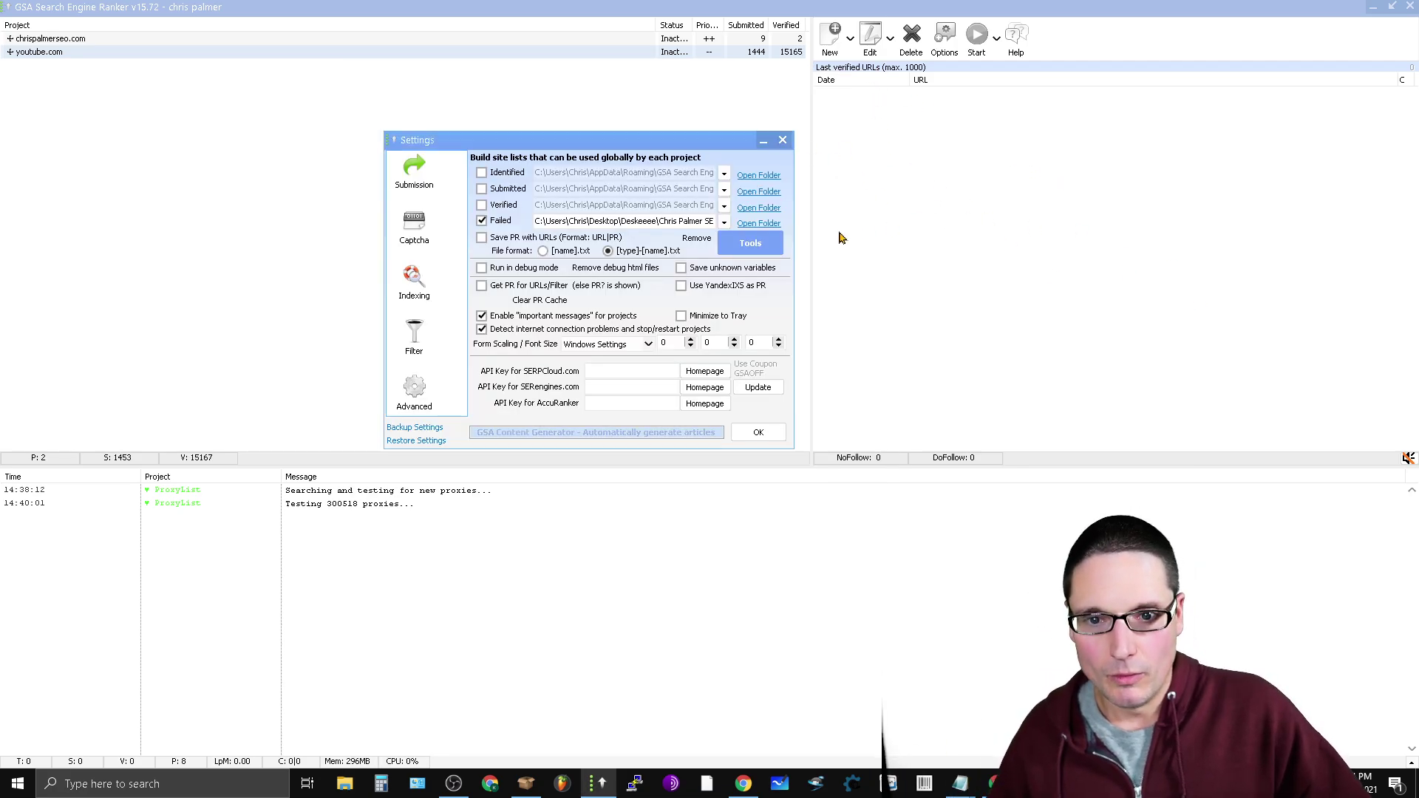
pyautogui.click(760, 435)
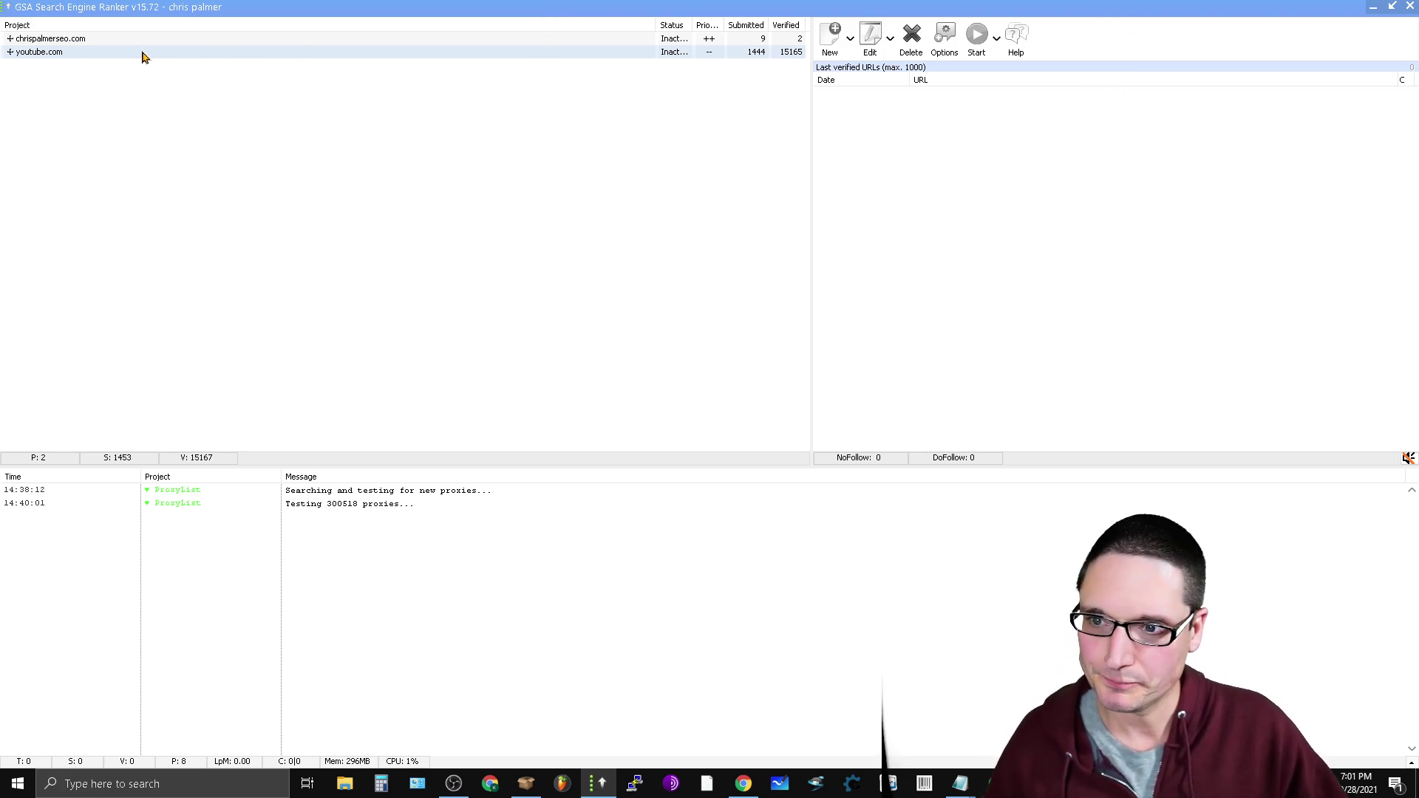
pyautogui.click(118, 51)
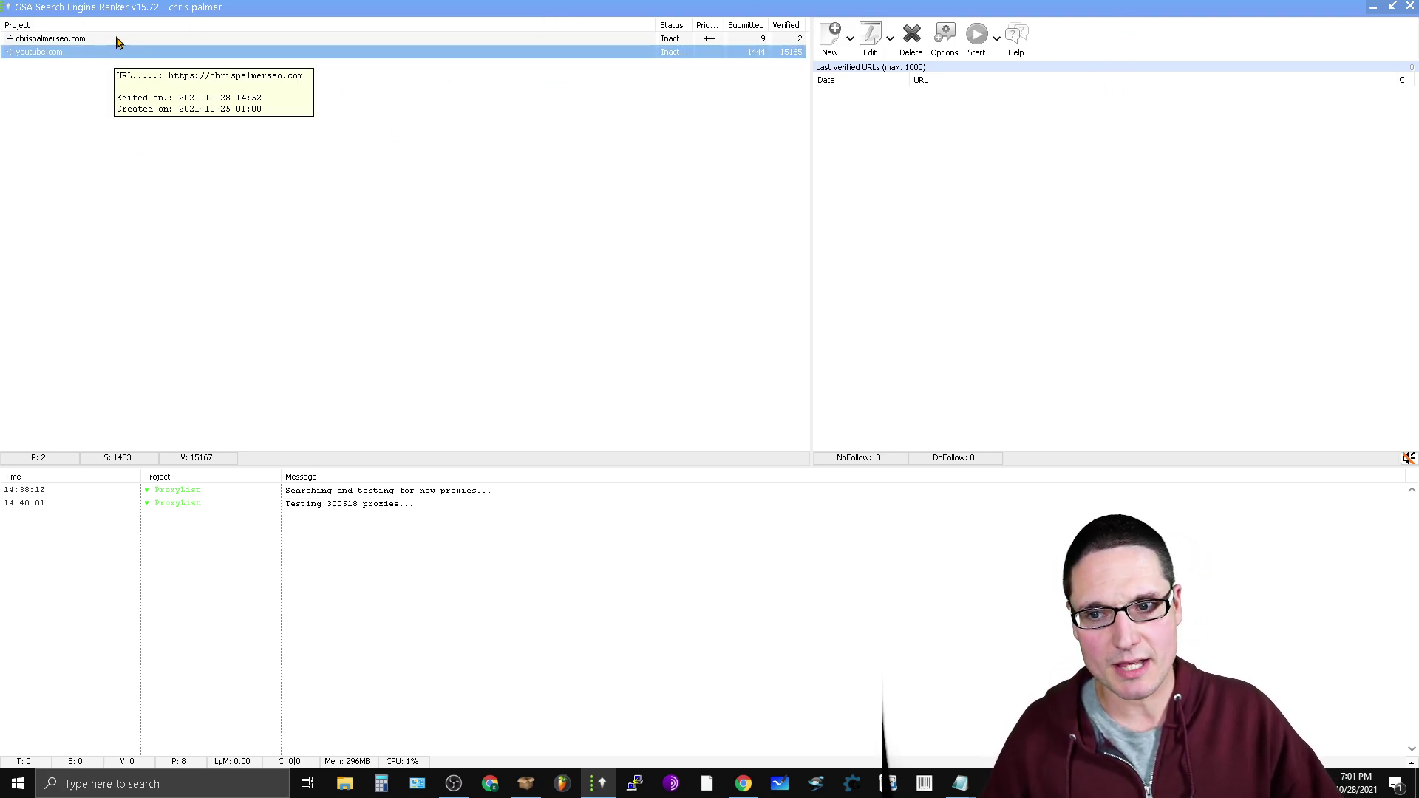
pyautogui.click(118, 38)
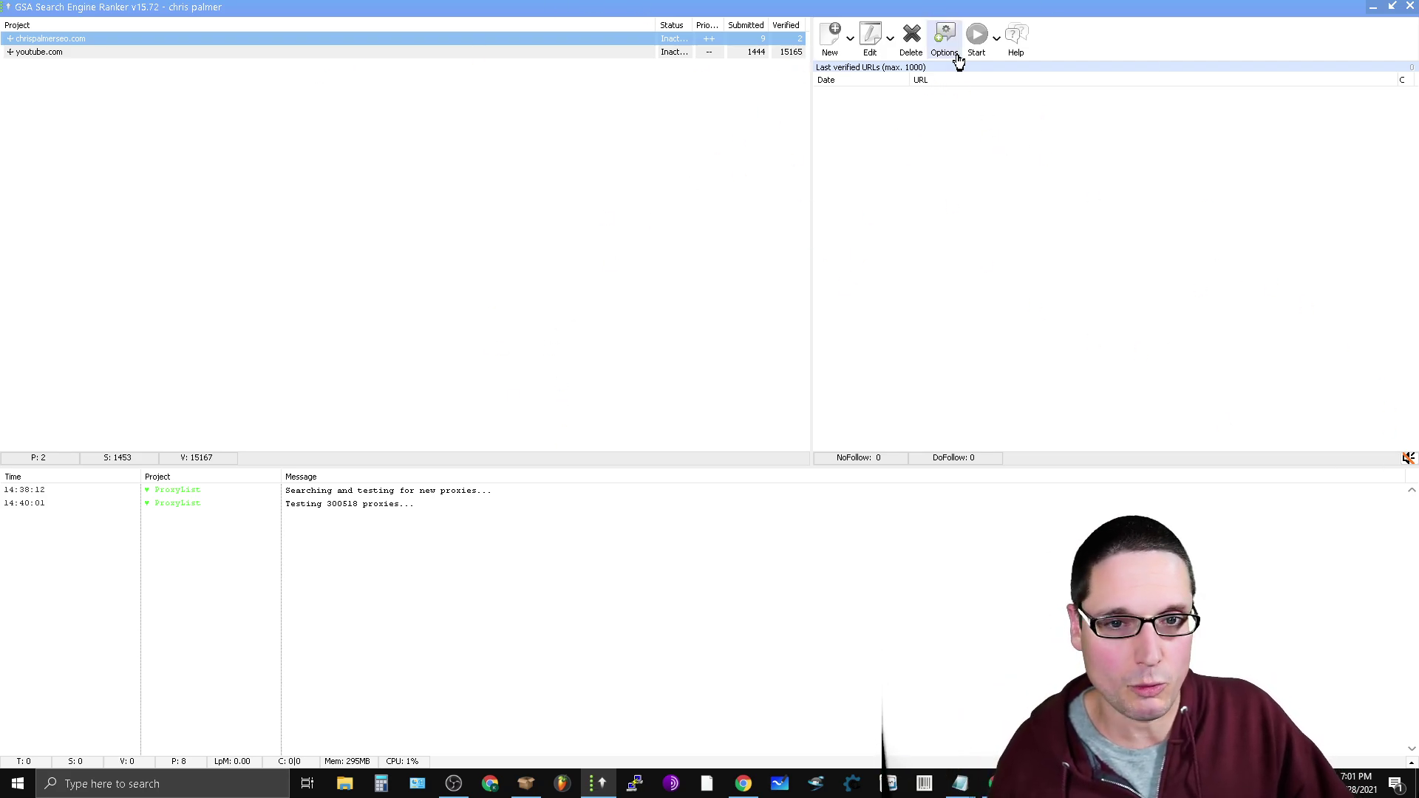
# Open the test project's Project Data editor through Modify Project > Edit
pyautogui.rightClick(497, 44)
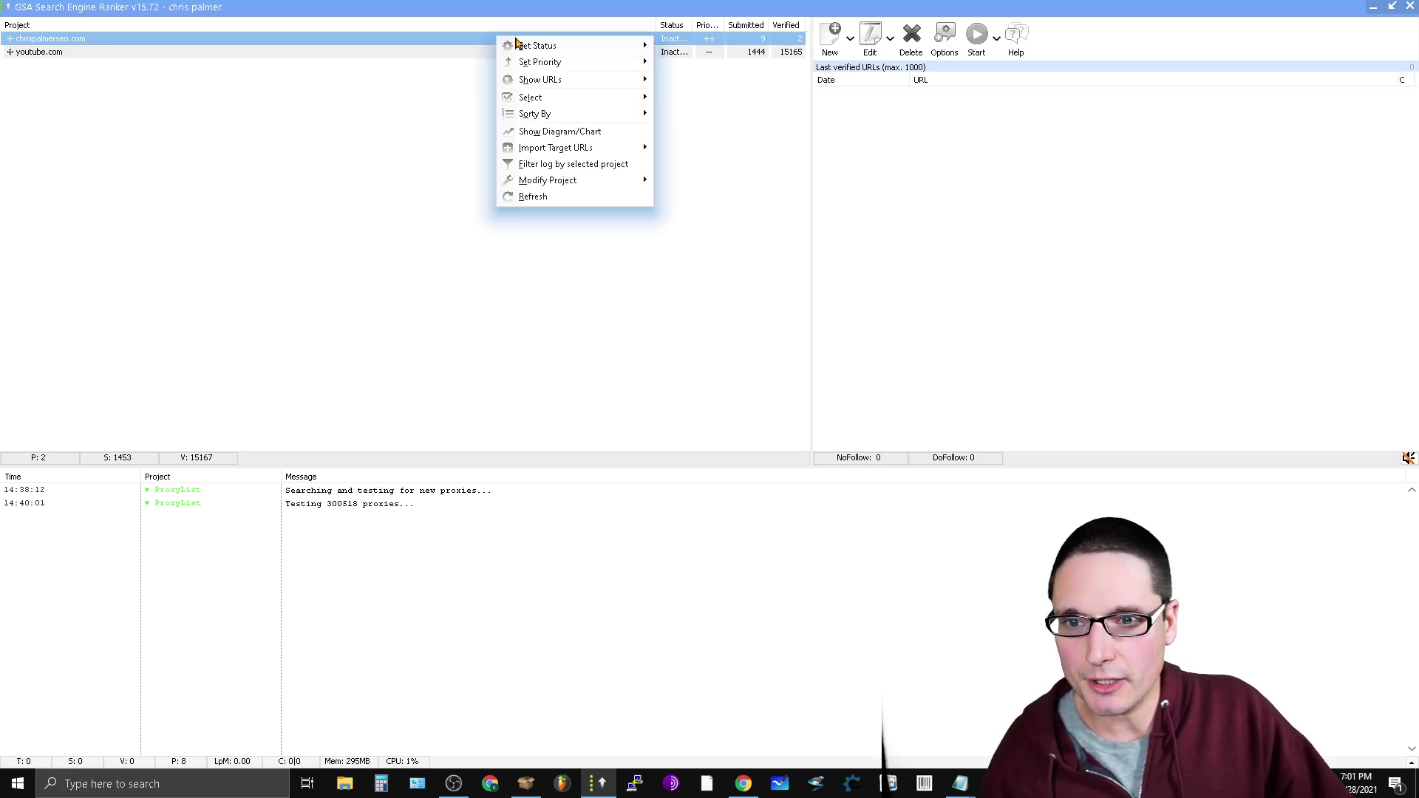
pyautogui.moveTo(608, 181)
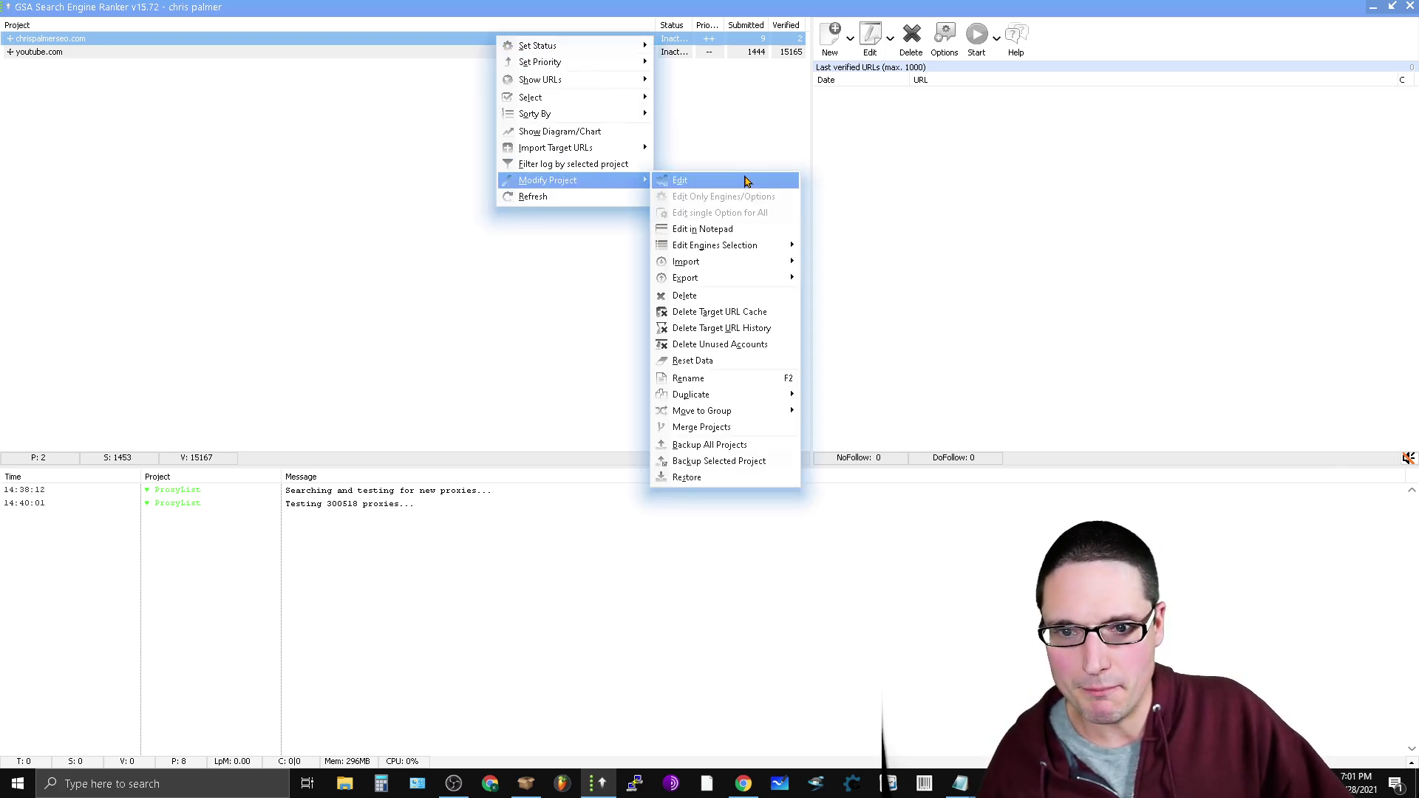
pyautogui.click(687, 182)
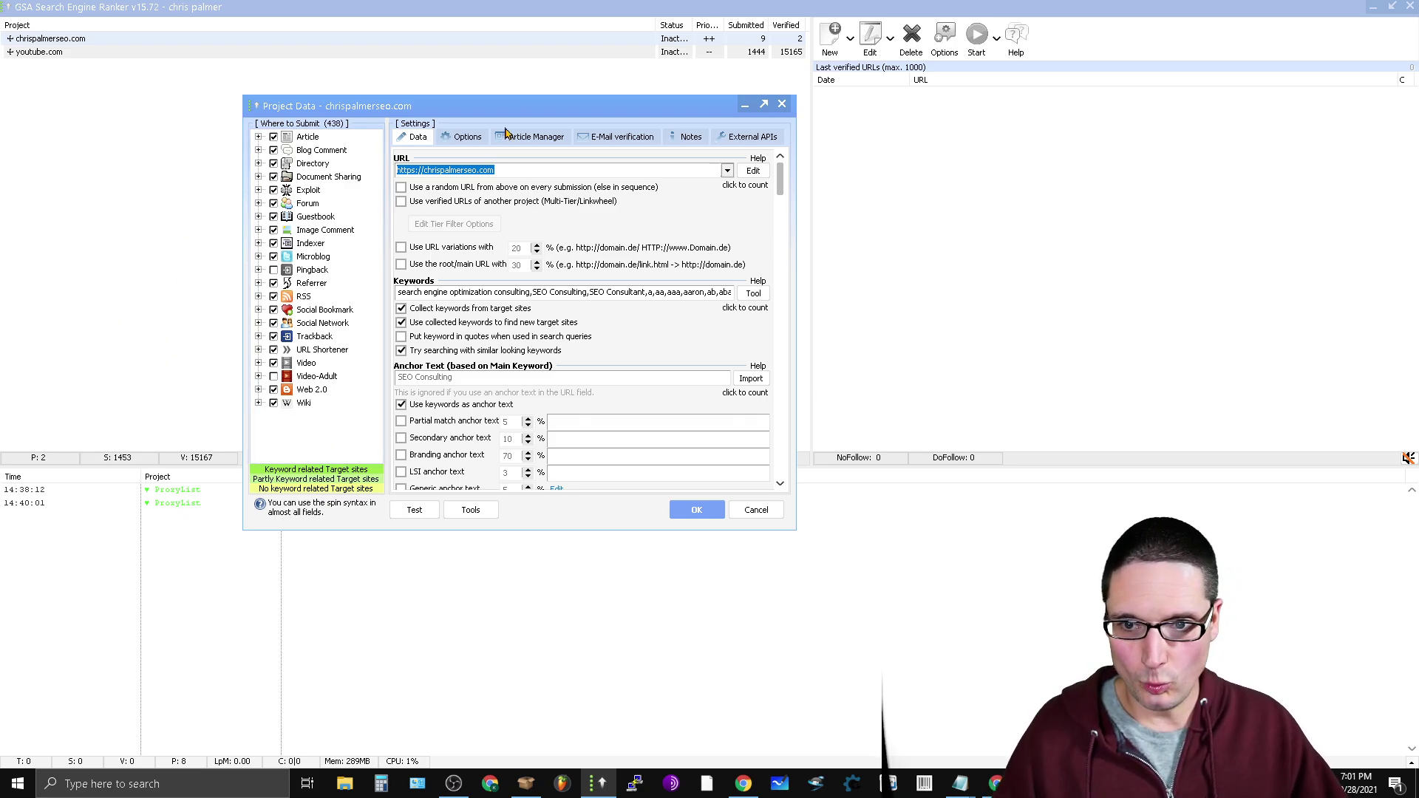
# In the project's Options, go to Filter URLs and limit outgoing links to 50, maximizing the dialog
pyautogui.click(464, 138)
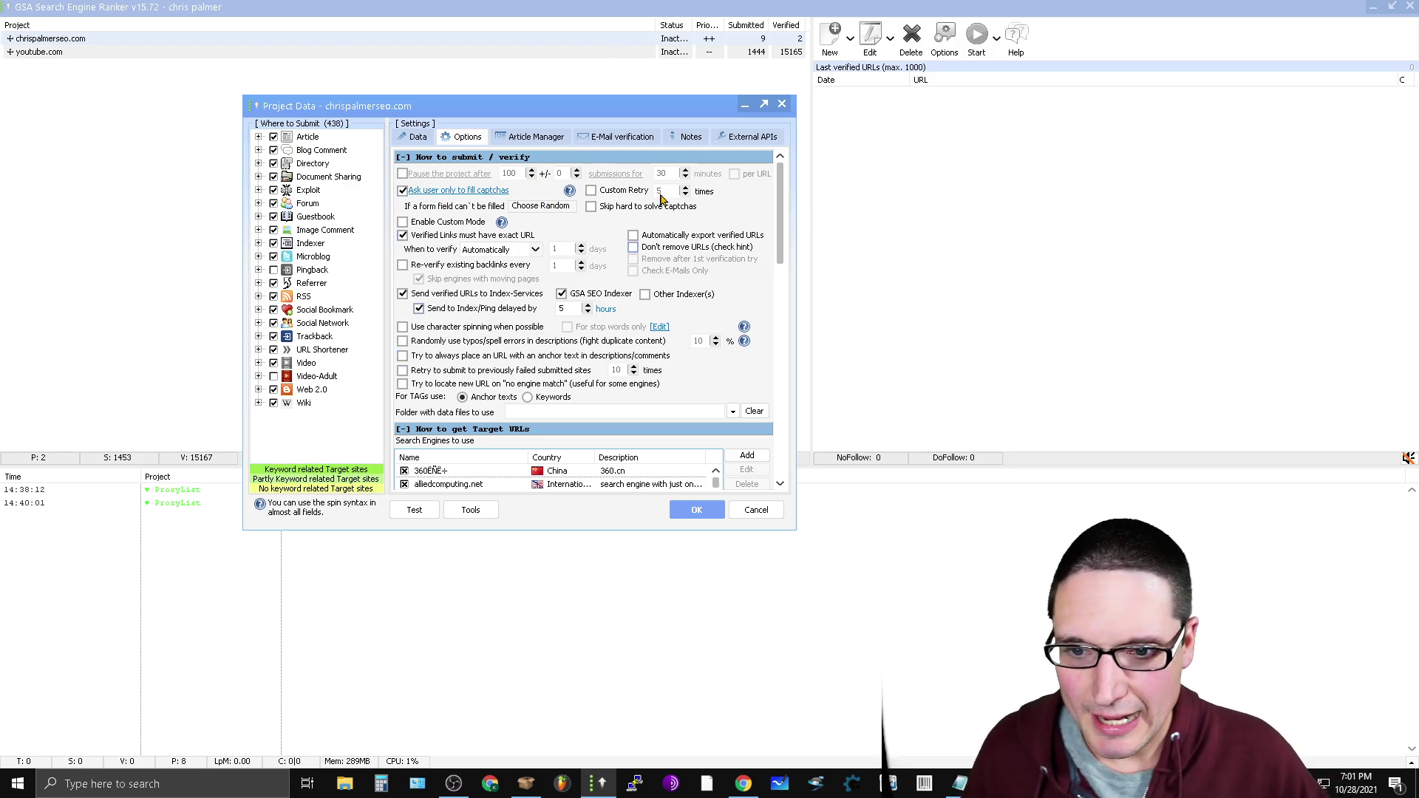
pyautogui.moveTo(780, 197); pyautogui.dragTo(789, 367)
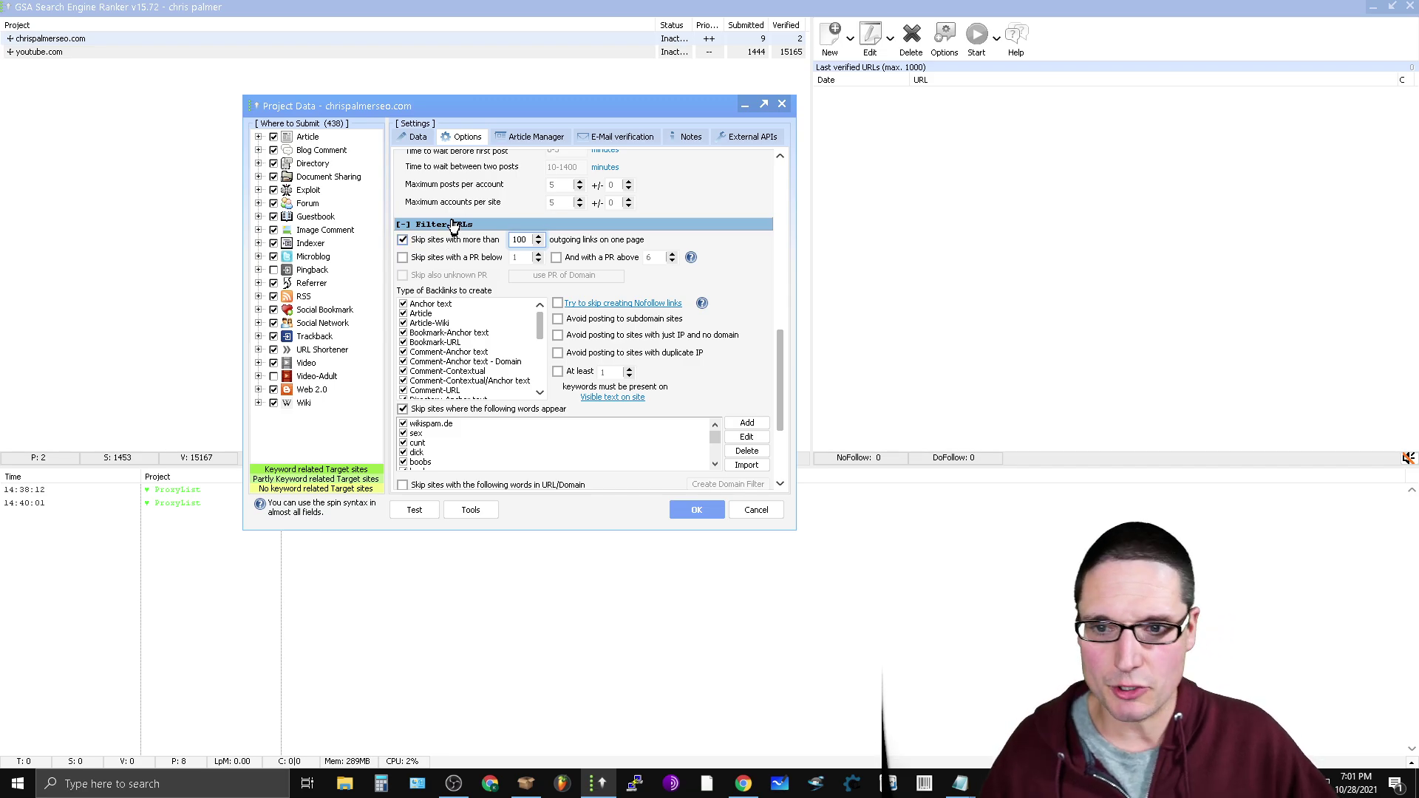
pyautogui.click(764, 105)
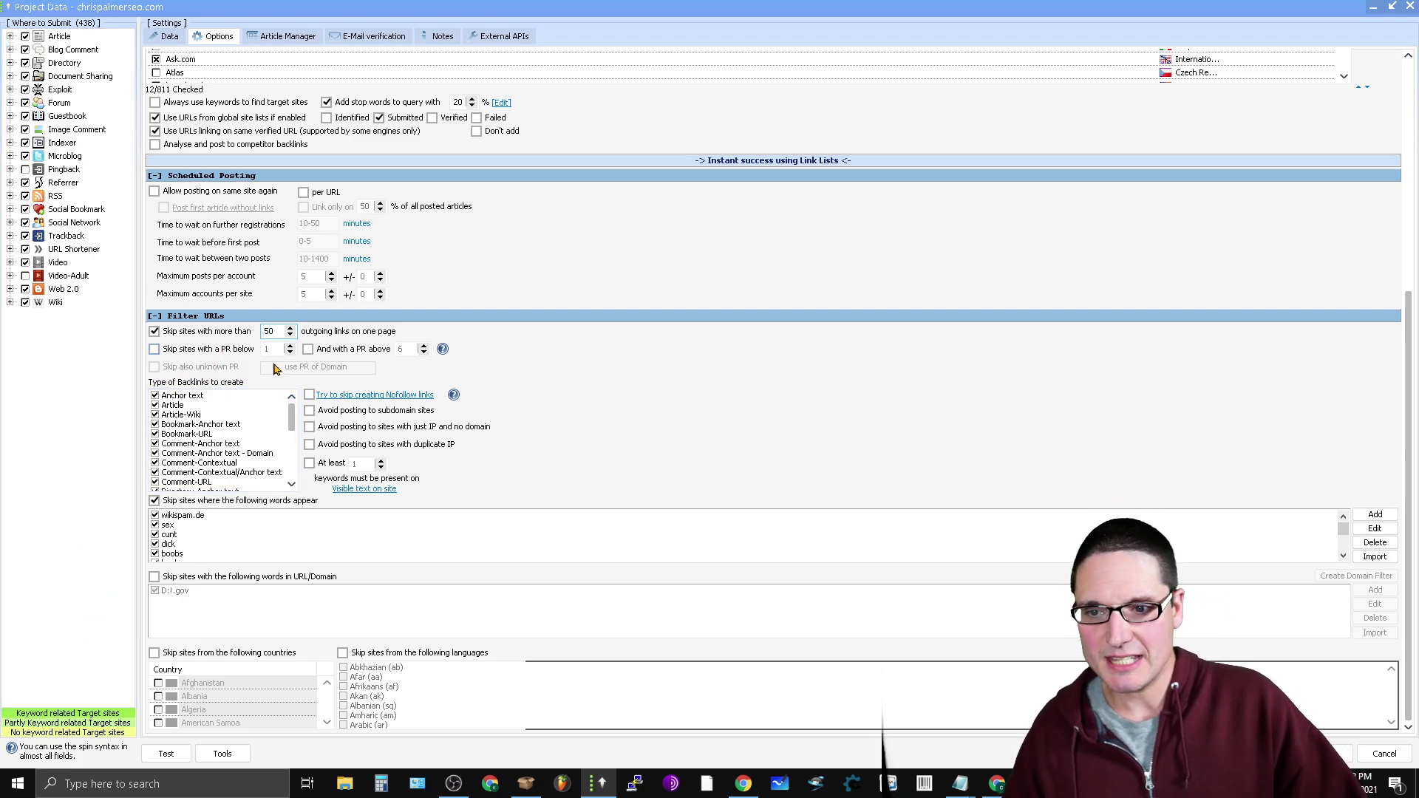
# Turn on skipping sites below a minimum PR, agree to re-enable PR resolving, and enter the PR value
pyautogui.click(155, 349)
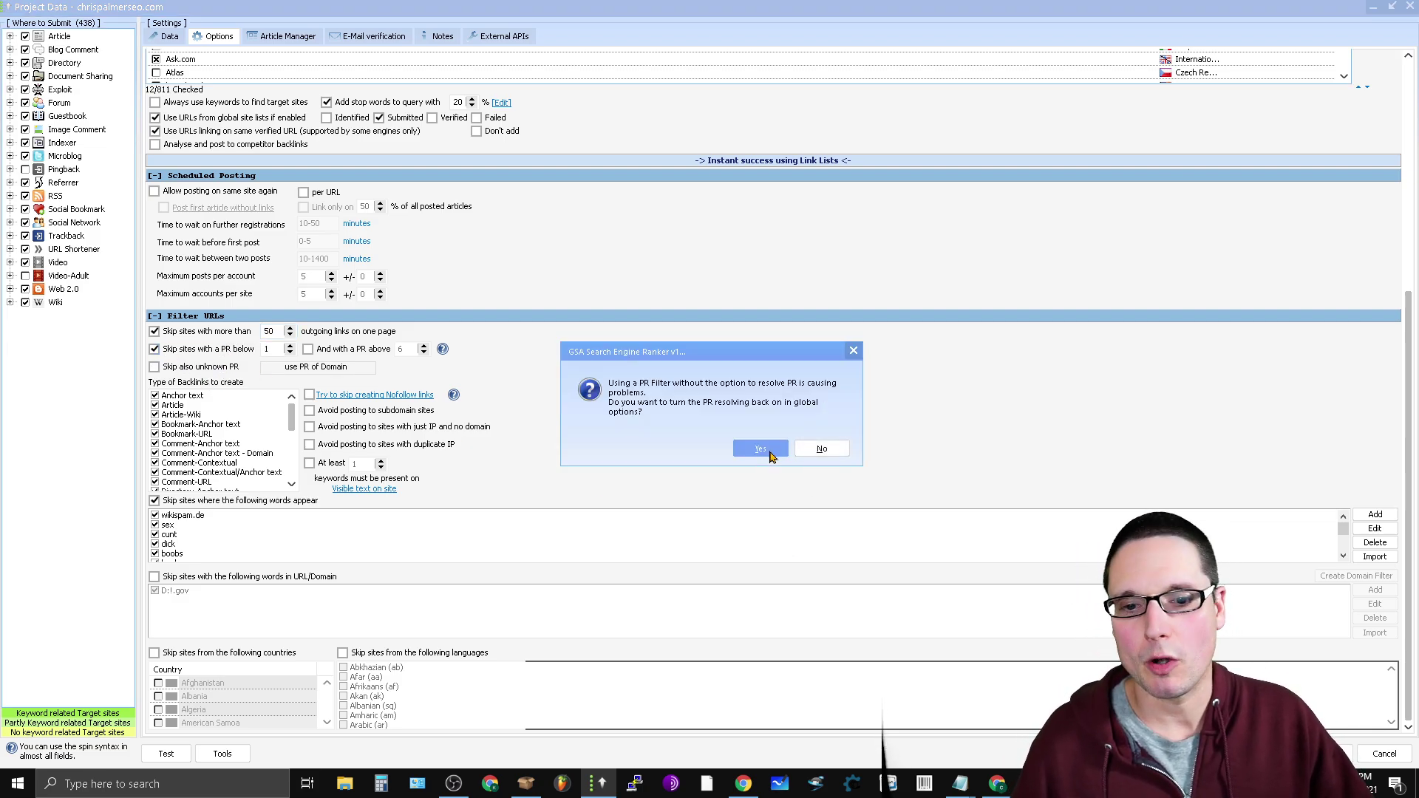
pyautogui.click(760, 450)
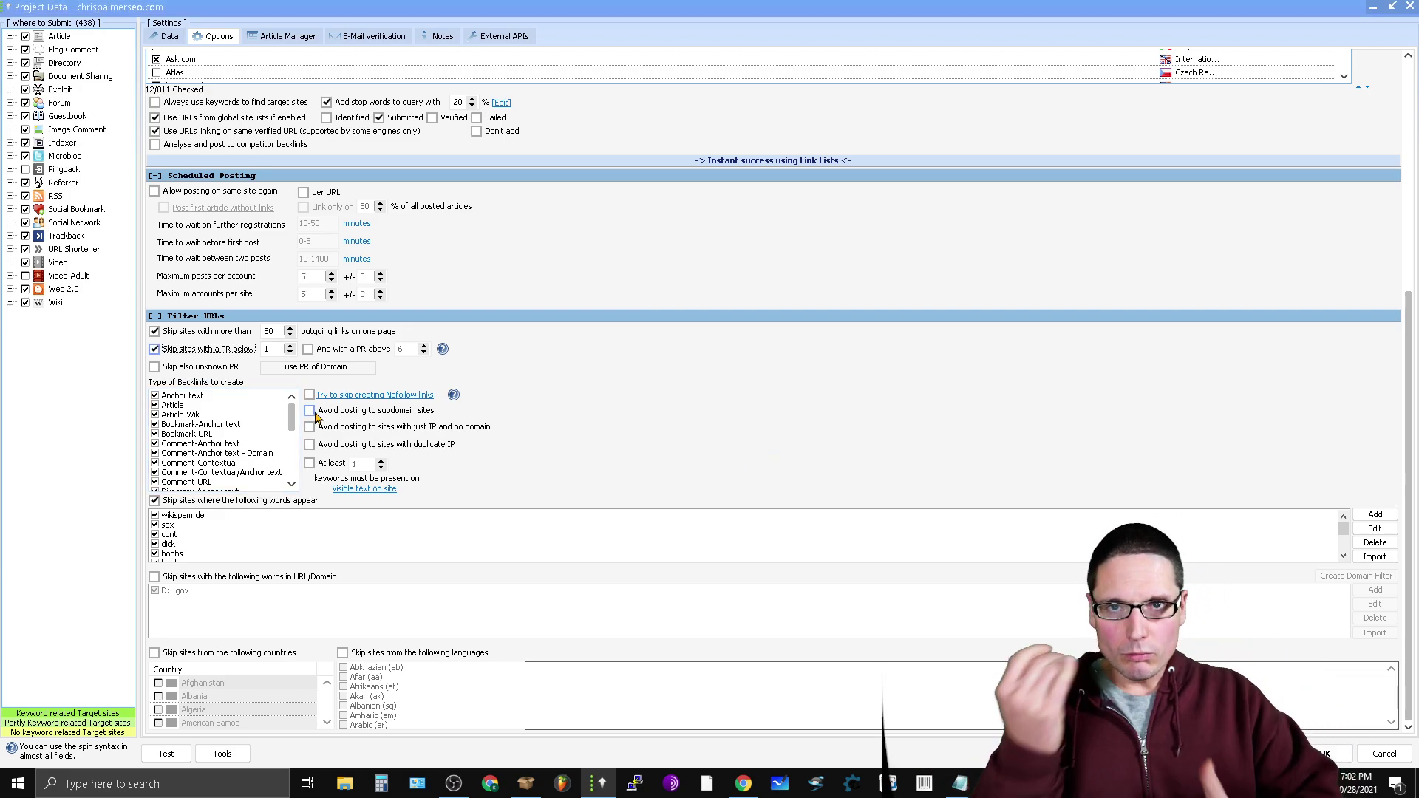
pyautogui.click(277, 349)
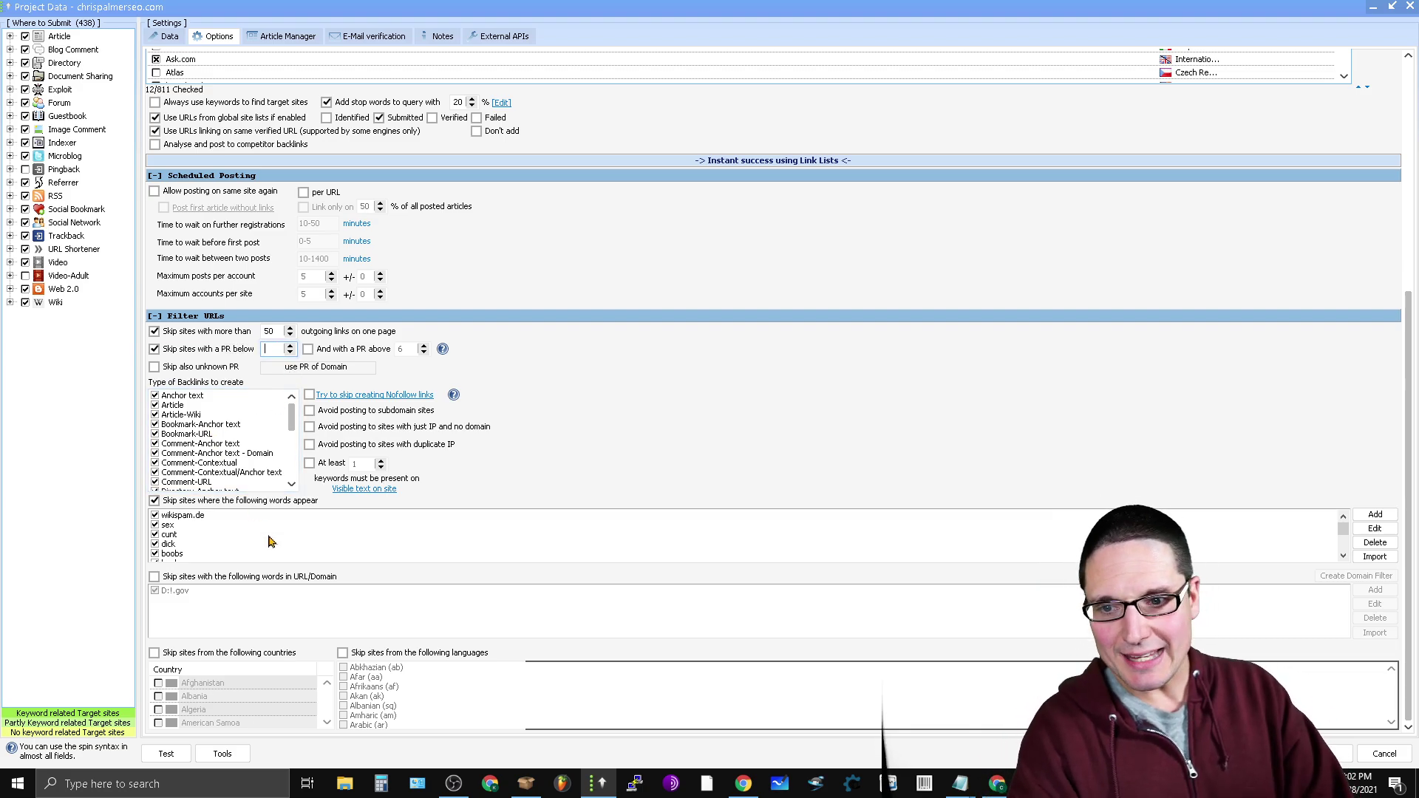
pyautogui.write('2')
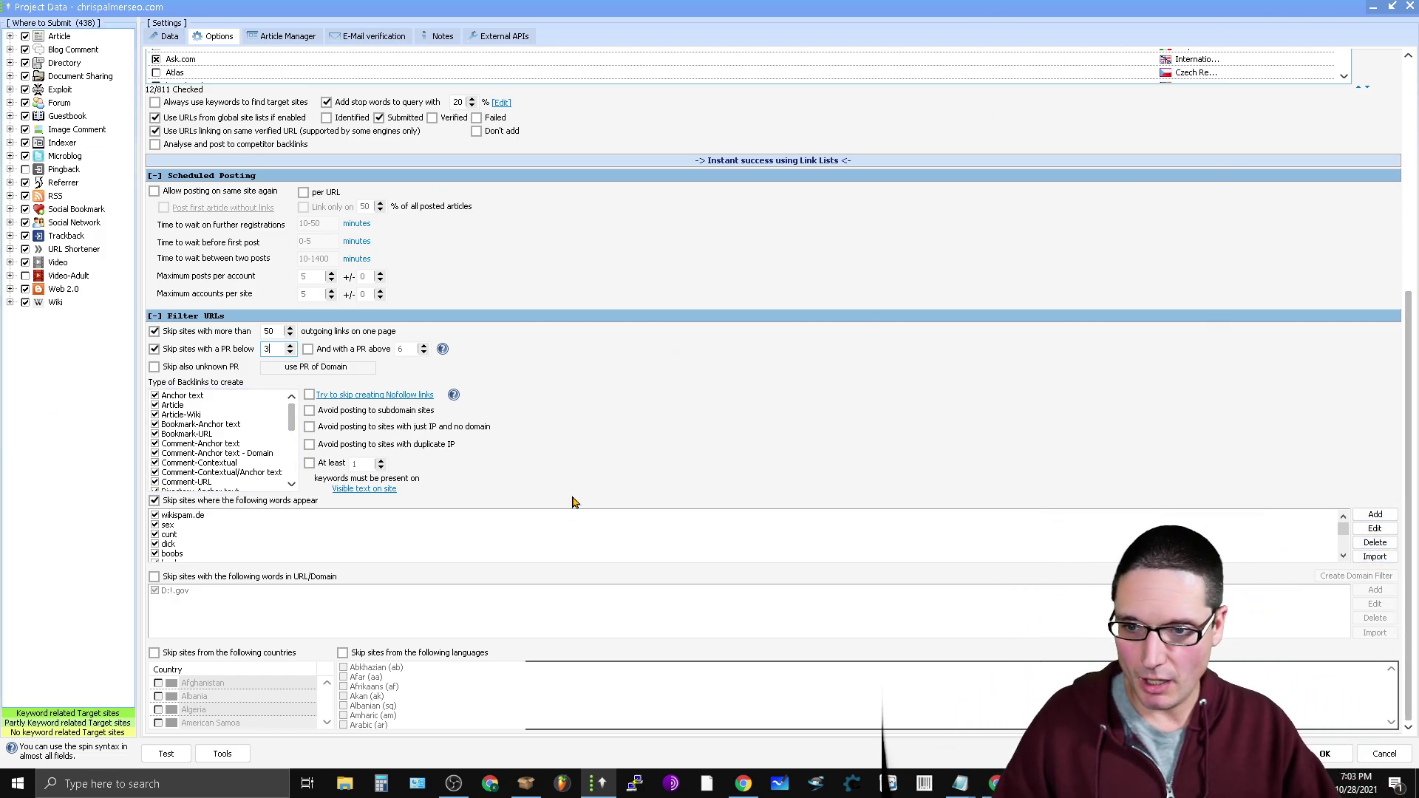
# Save the chrispalmerseo.com project's filter settings and return to the project list
pyautogui.click(1327, 755)
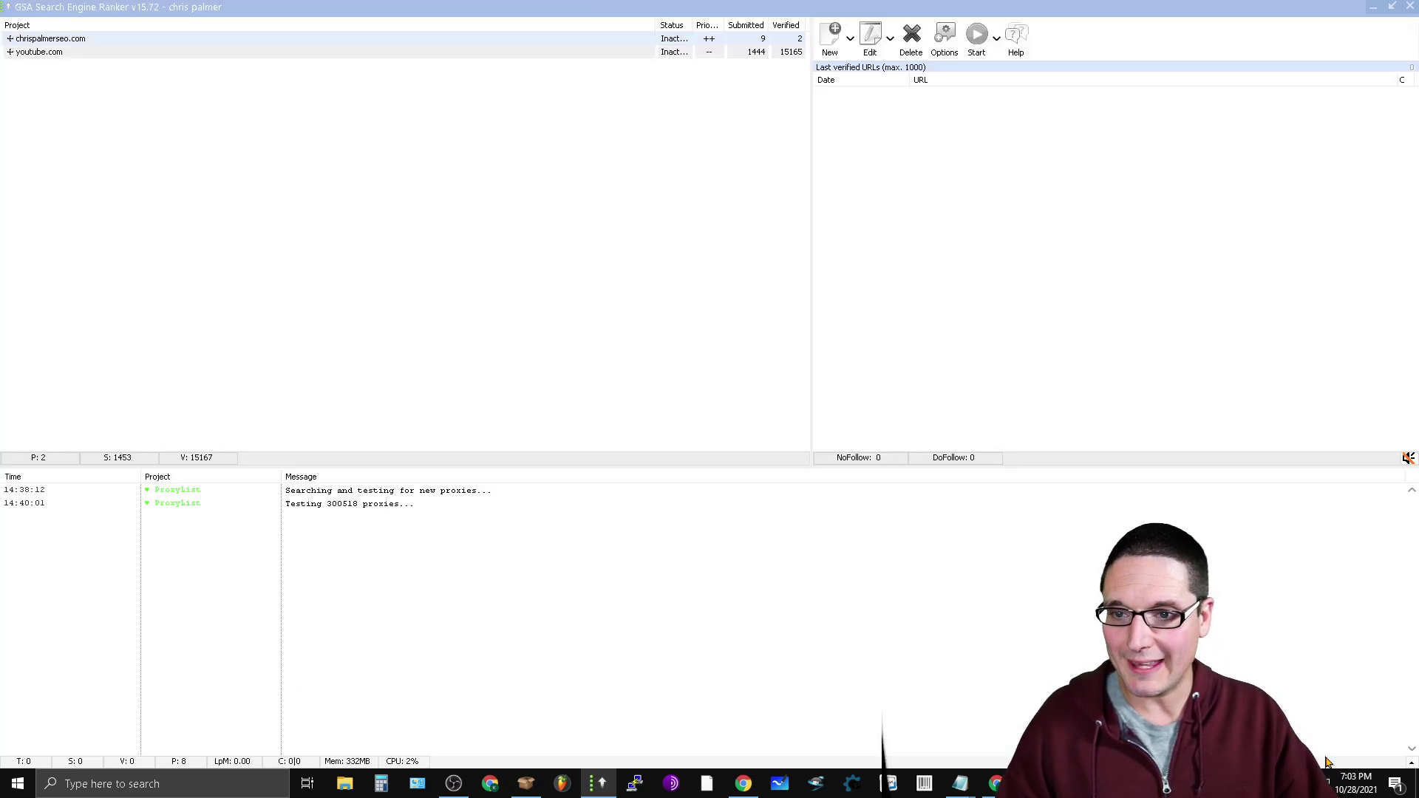
pyautogui.rightClick(163, 42)
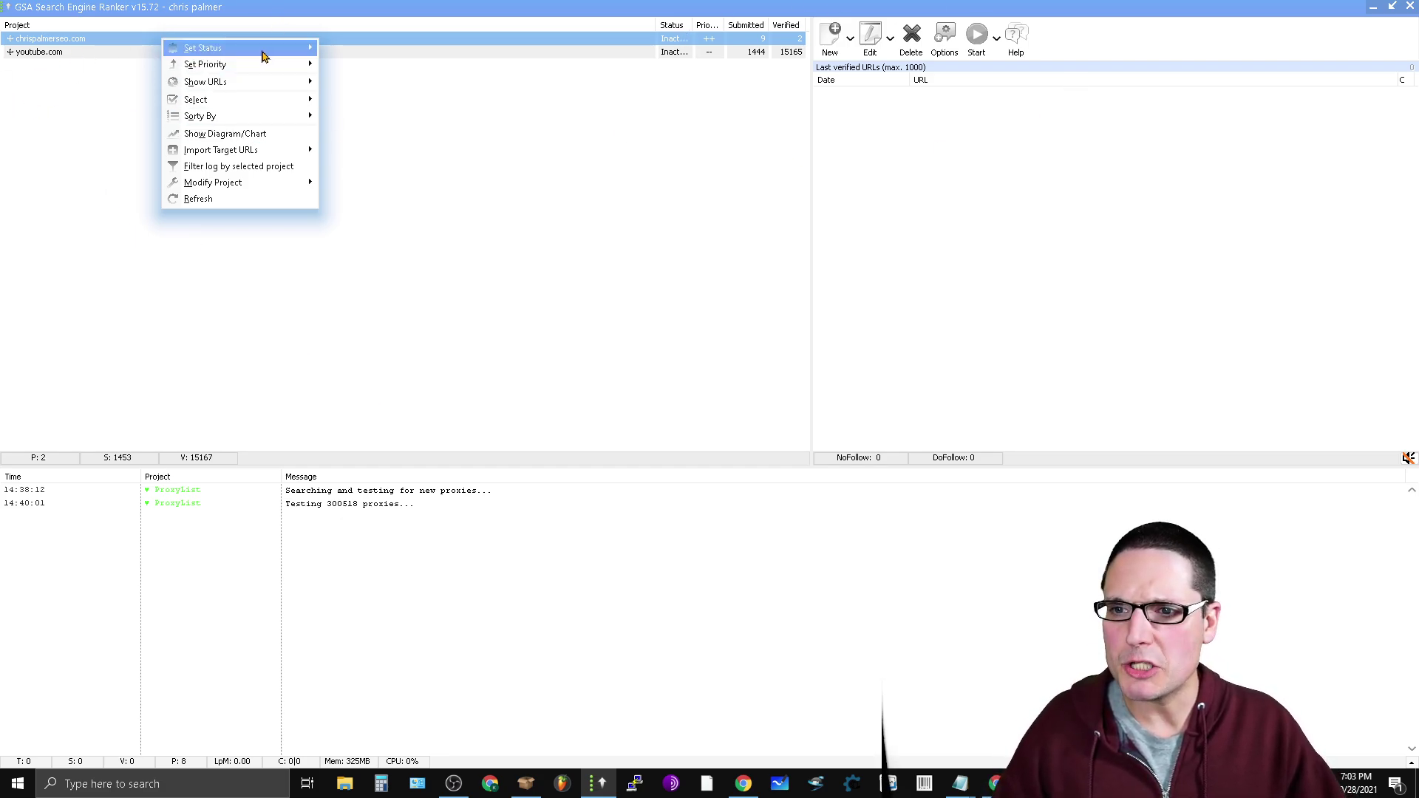
pyautogui.moveTo(250, 60)
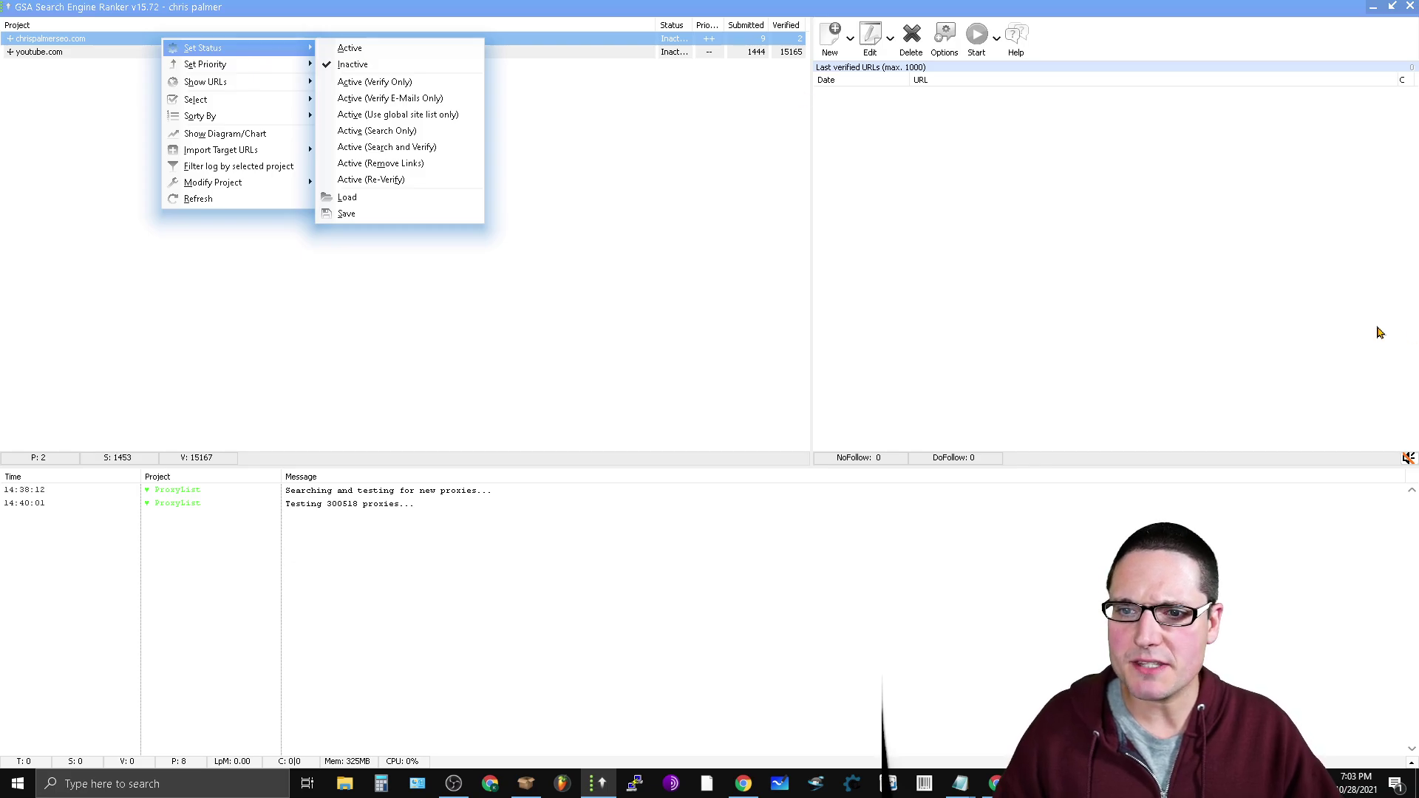
pyautogui.click(1295, 320)
# Import target URLs into the project from the Failed site list only, excluding Identified, Submitted and Verified
pyautogui.rightClick(610, 39)
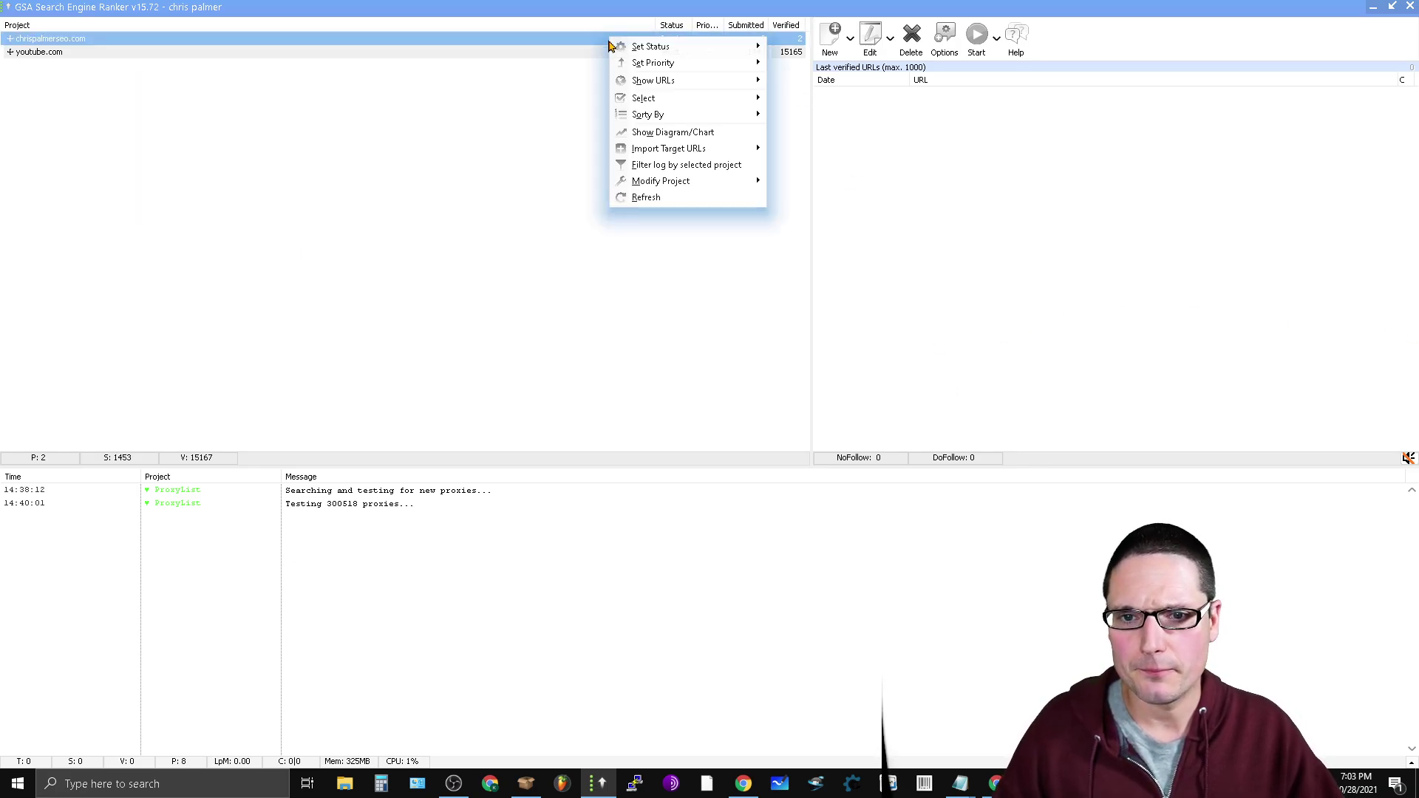
pyautogui.moveTo(715, 157)
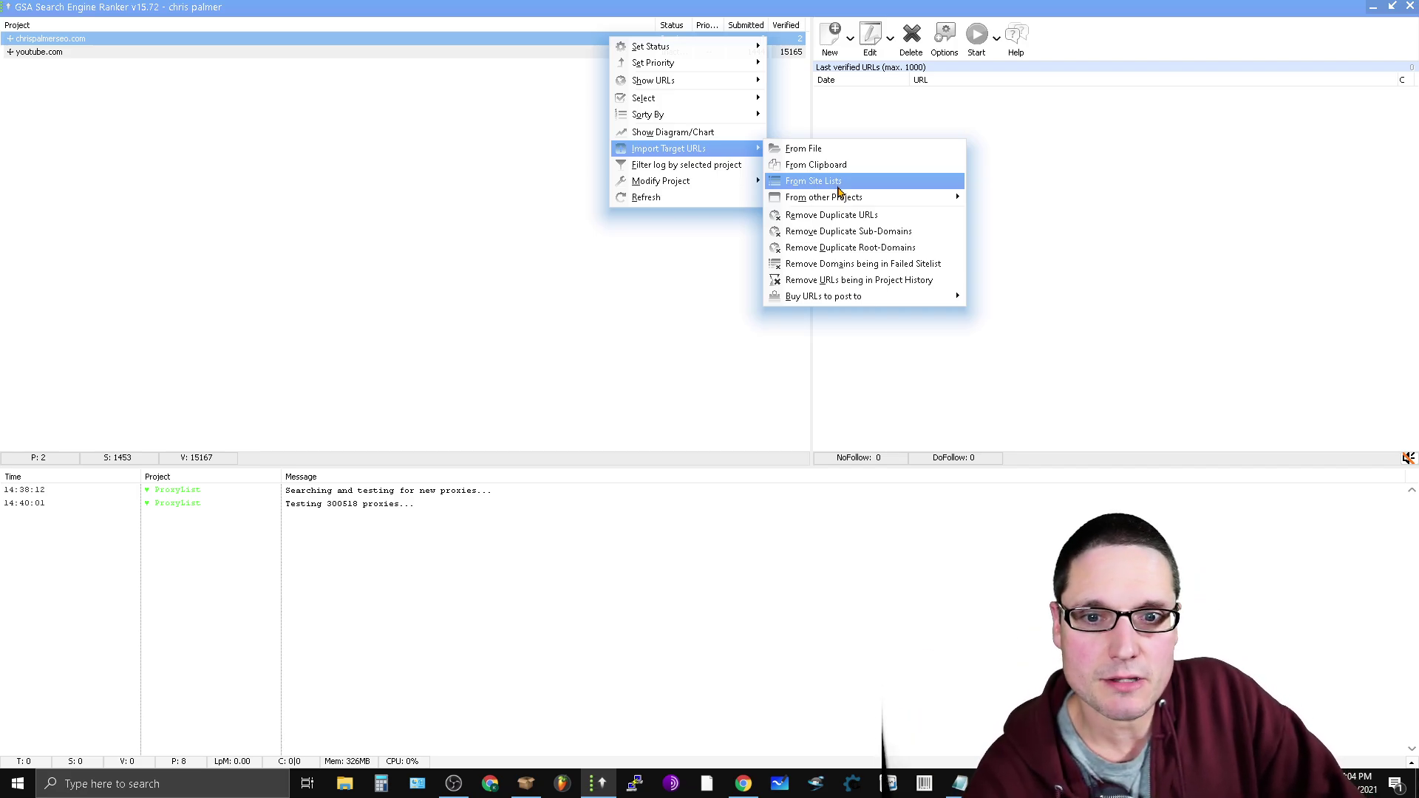
pyautogui.click(841, 191)
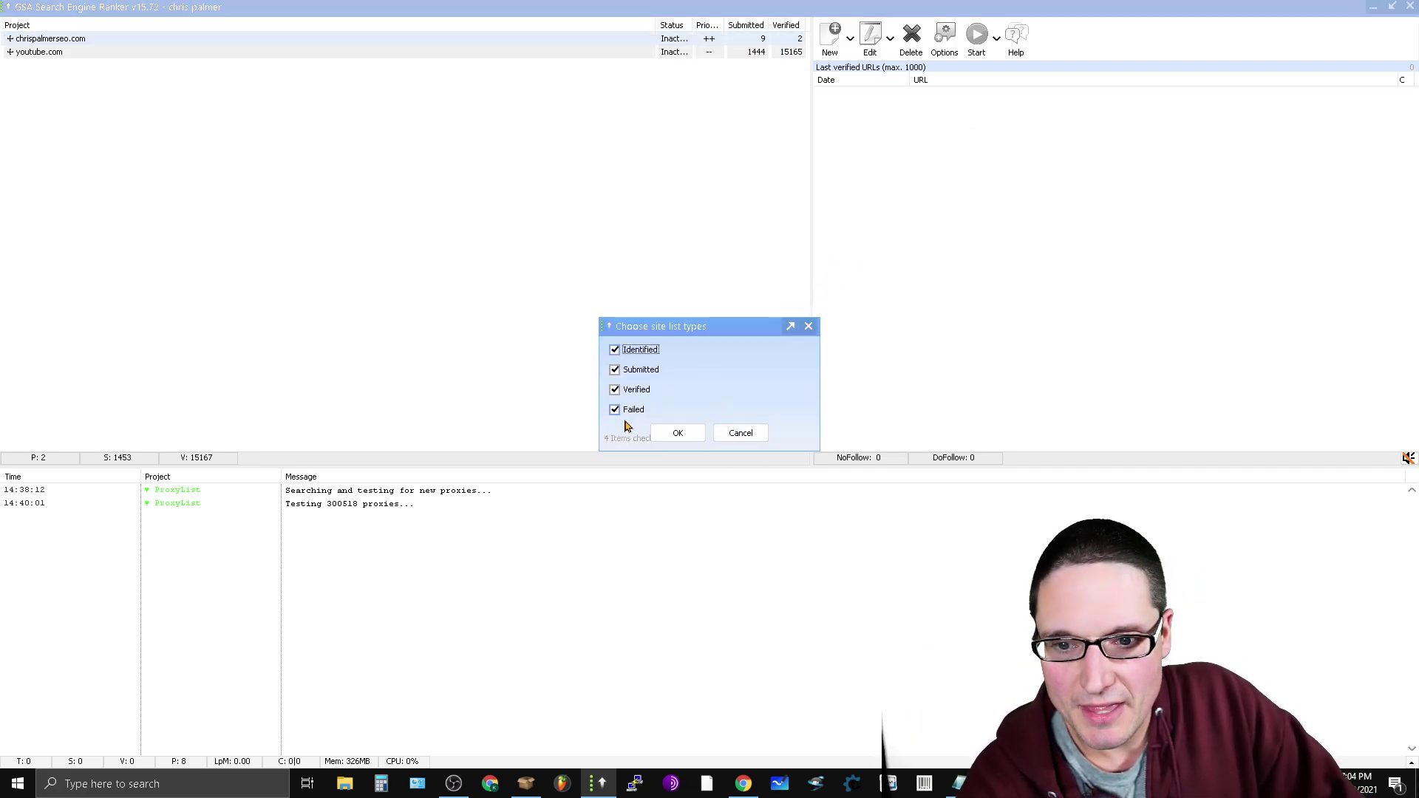
pyautogui.click(615, 350)
pyautogui.click(615, 370)
pyautogui.click(616, 390)
pyautogui.click(697, 439)
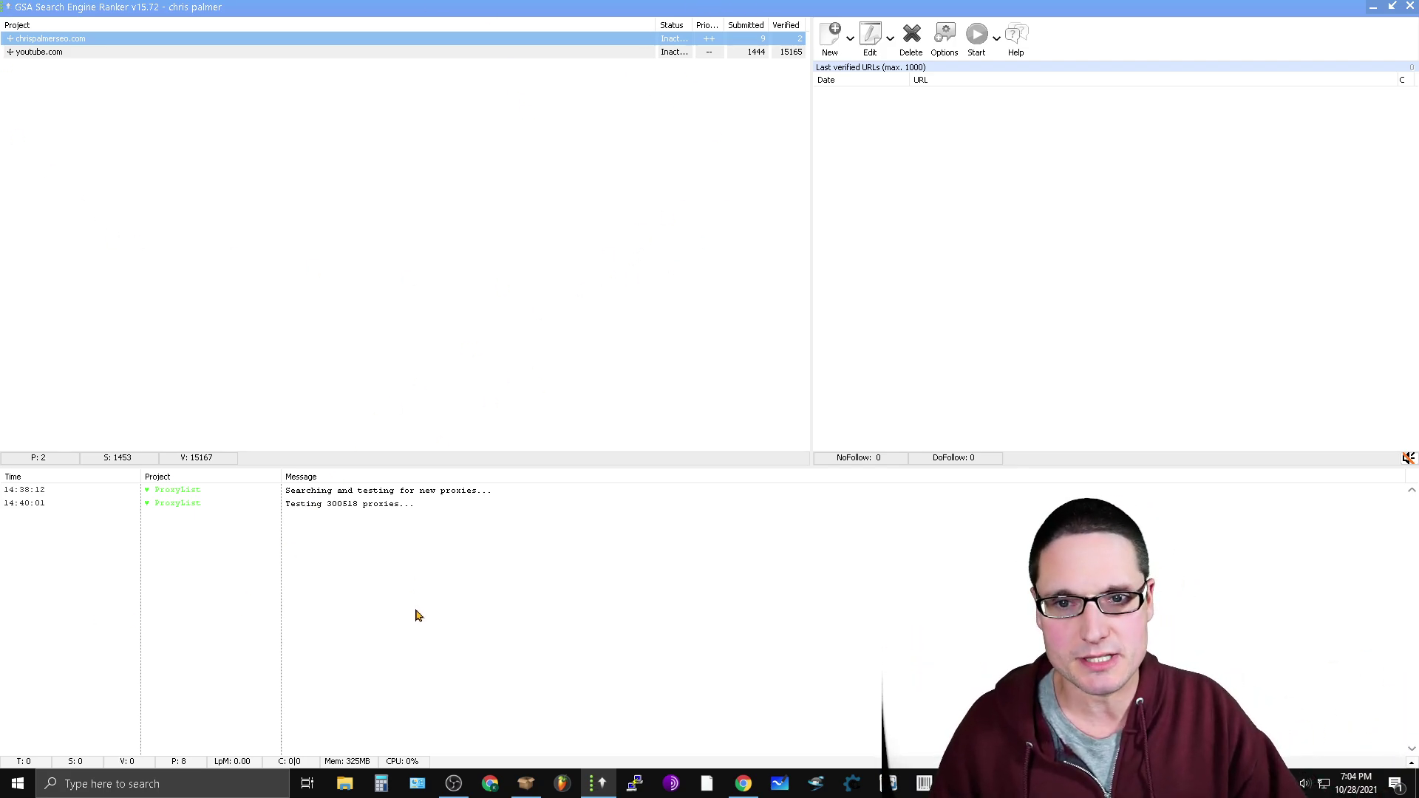
# Activate the chrispalmerseo.com project, start it, and enlarge the log panel
pyautogui.click(673, 45)
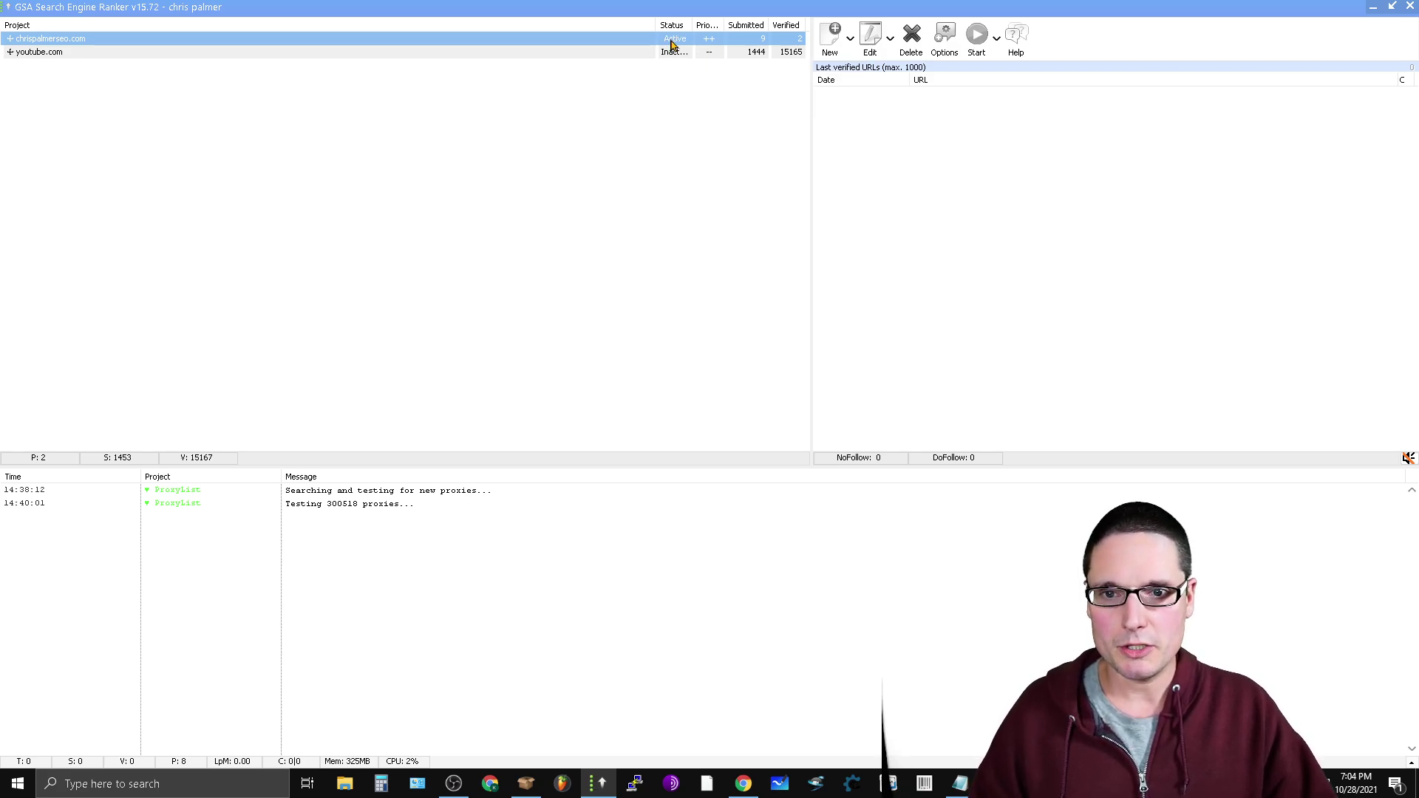
pyautogui.click(977, 37)
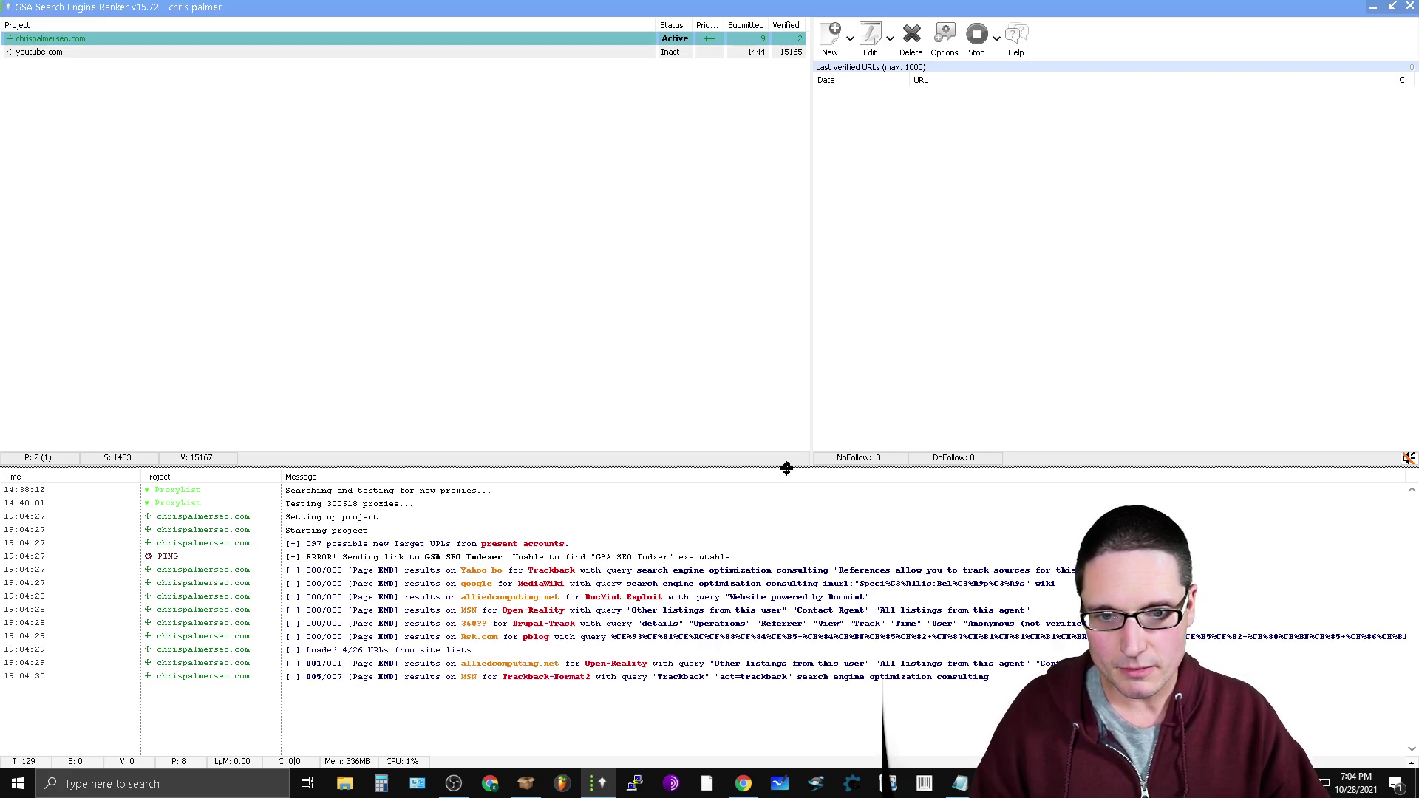
pyautogui.moveTo(786, 469); pyautogui.dragTo(831, 246)
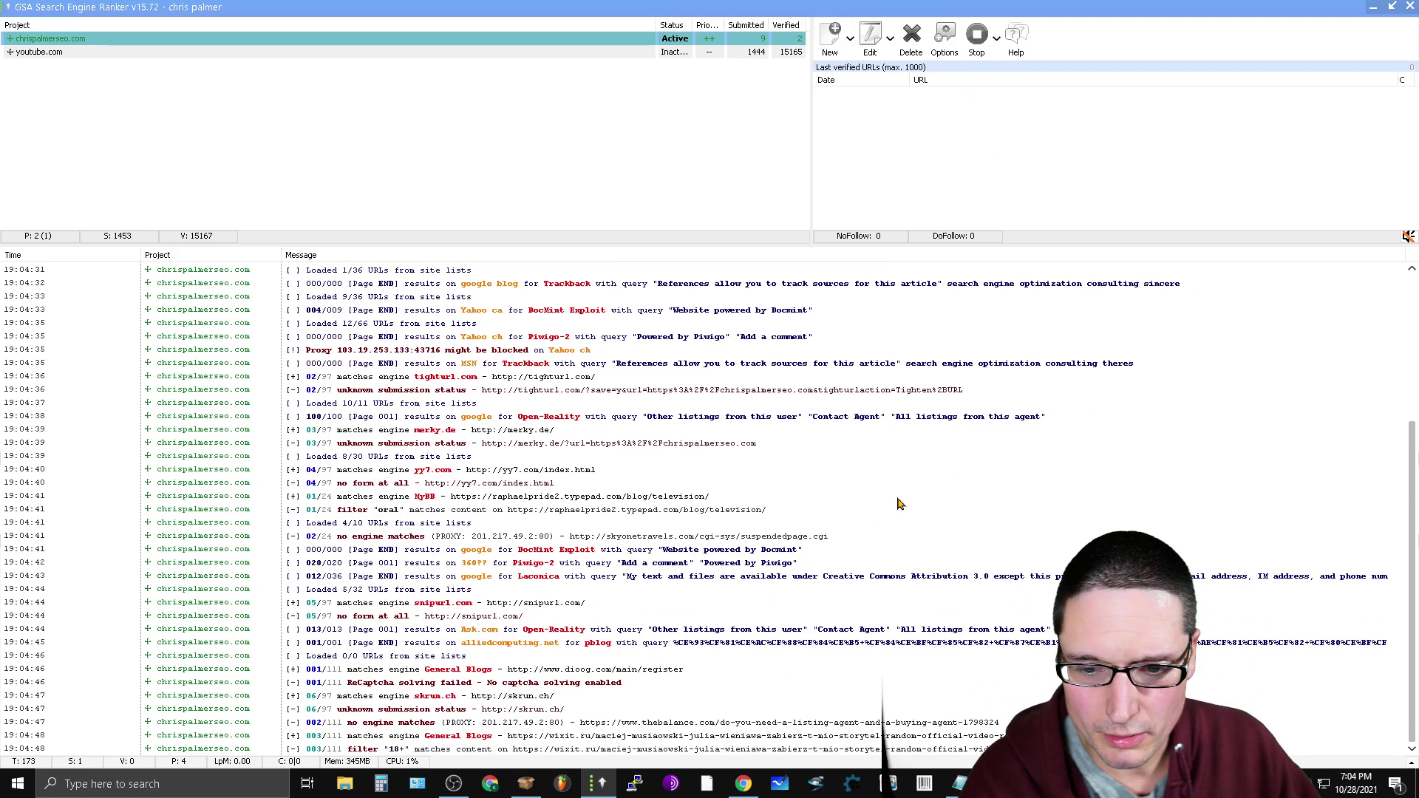
# In the global Options, set Submission threads to use to 200
pyautogui.click(955, 48)
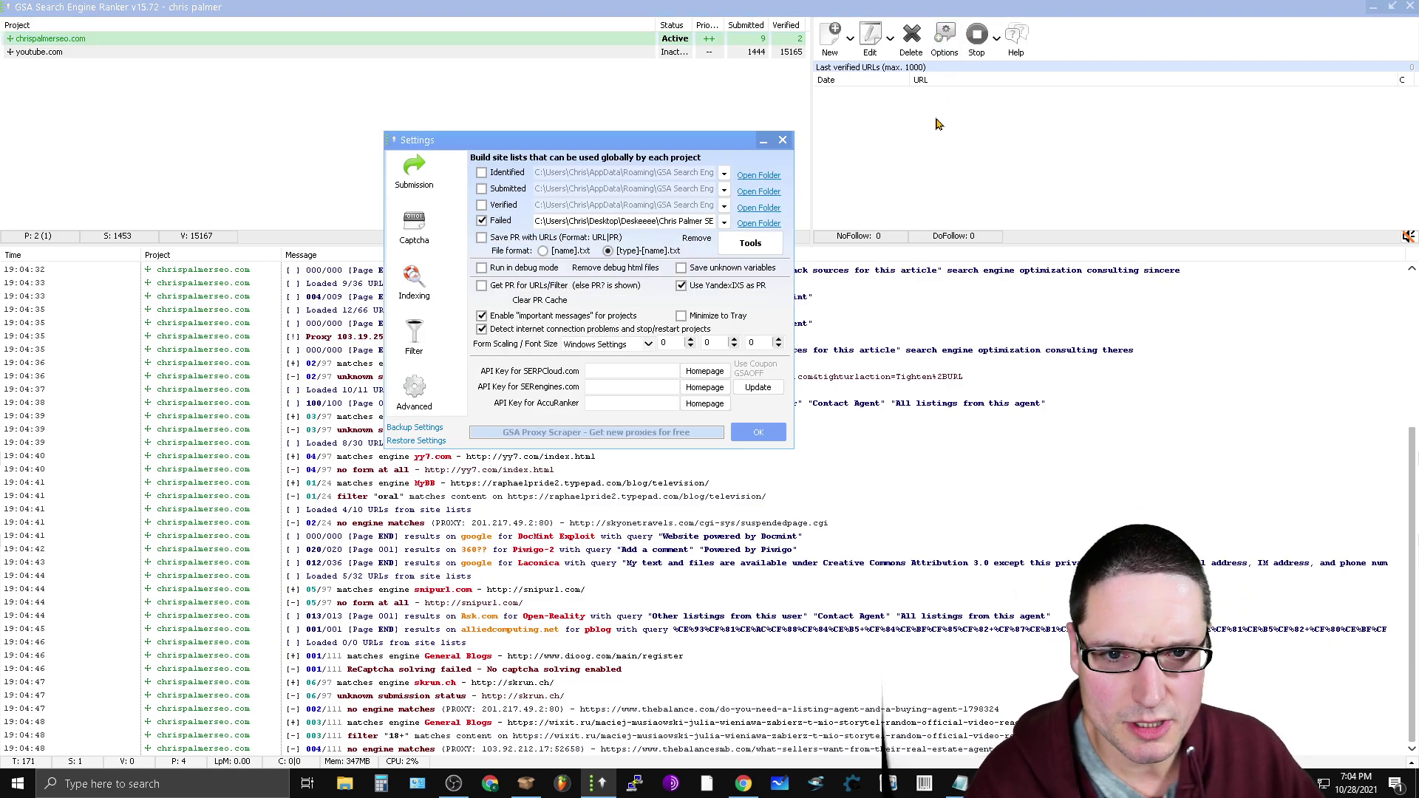
pyautogui.click(414, 170)
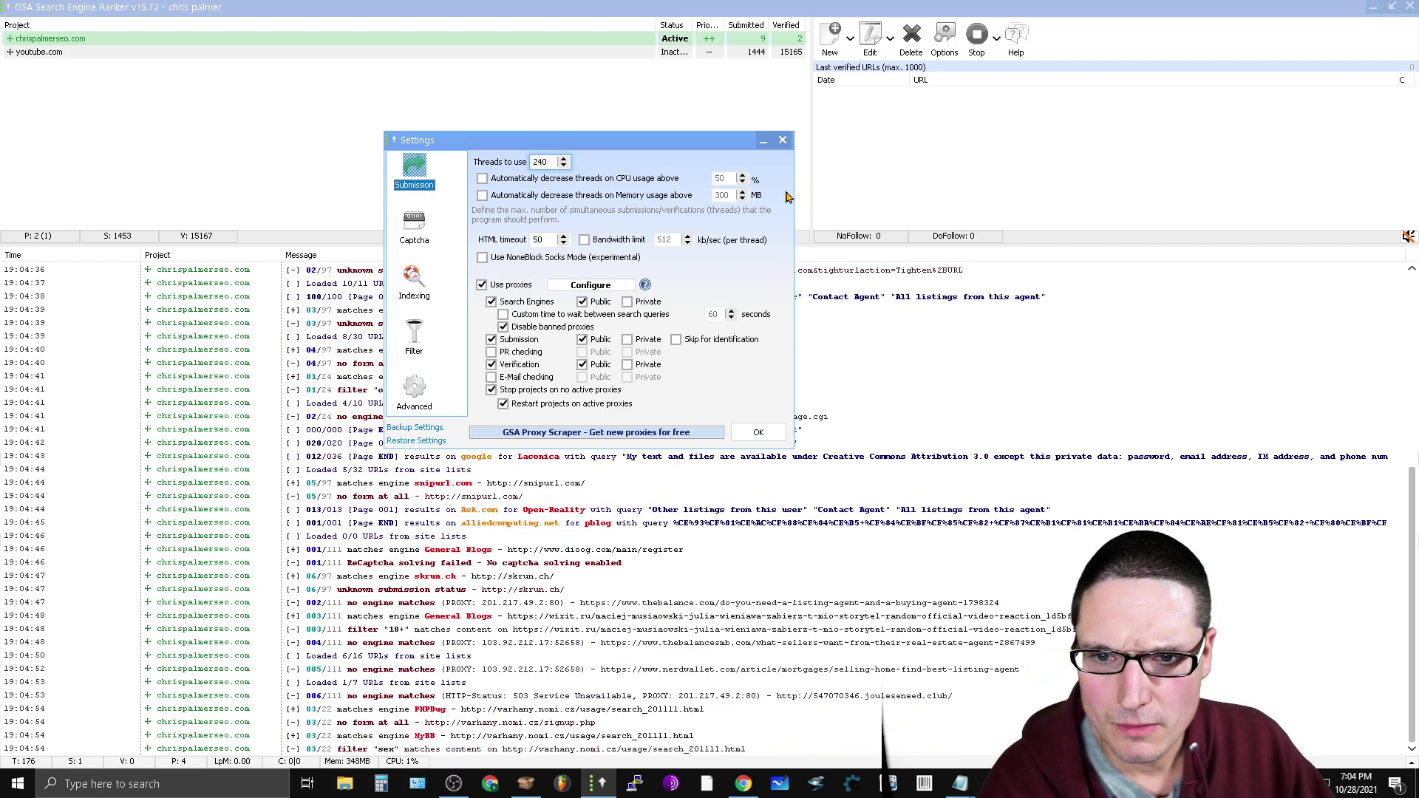
pyautogui.doubleClick(545, 163)
pyautogui.write('200')
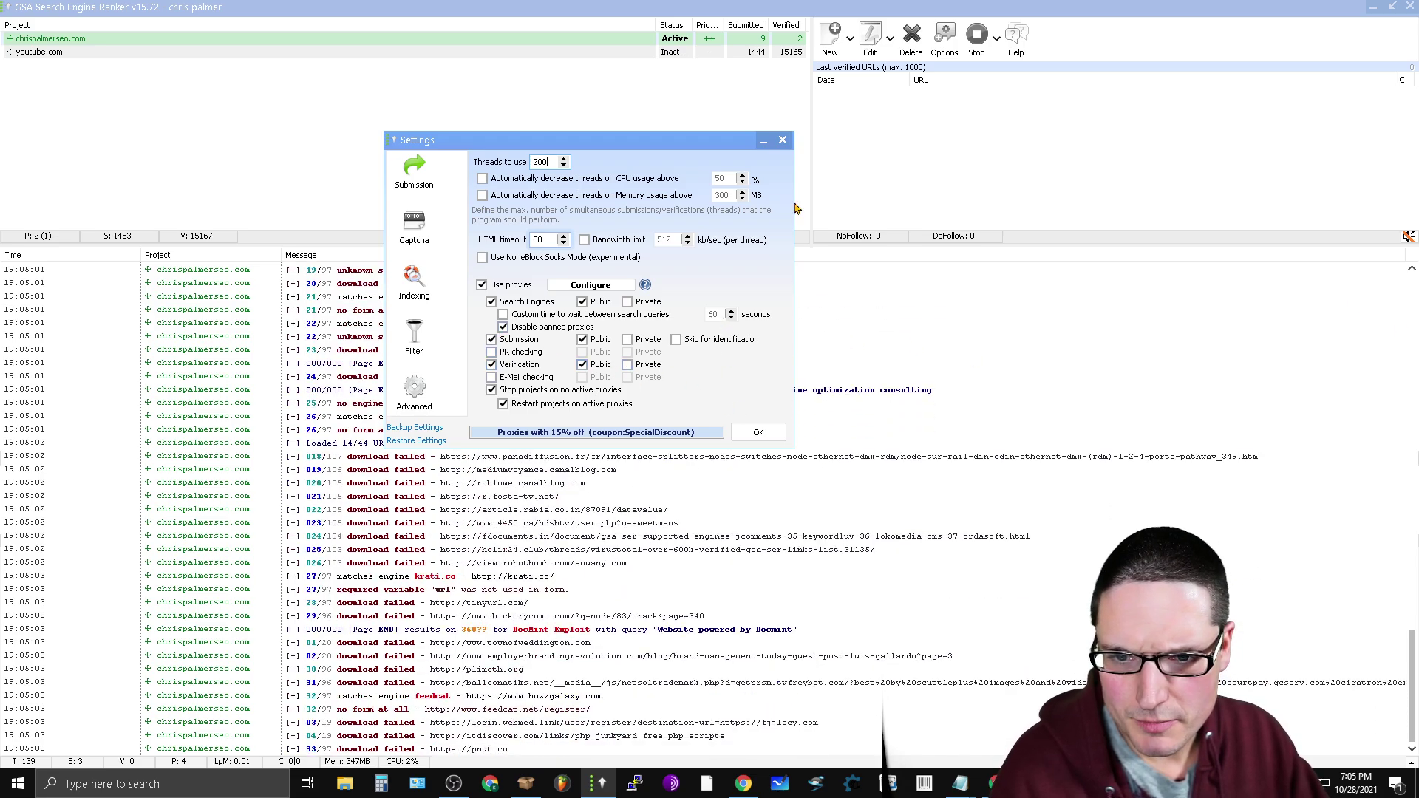
# Look through the Captcha, Indexing, Filter and Advanced settings pages, then save the global options
pyautogui.click(414, 225)
pyautogui.click(414, 281)
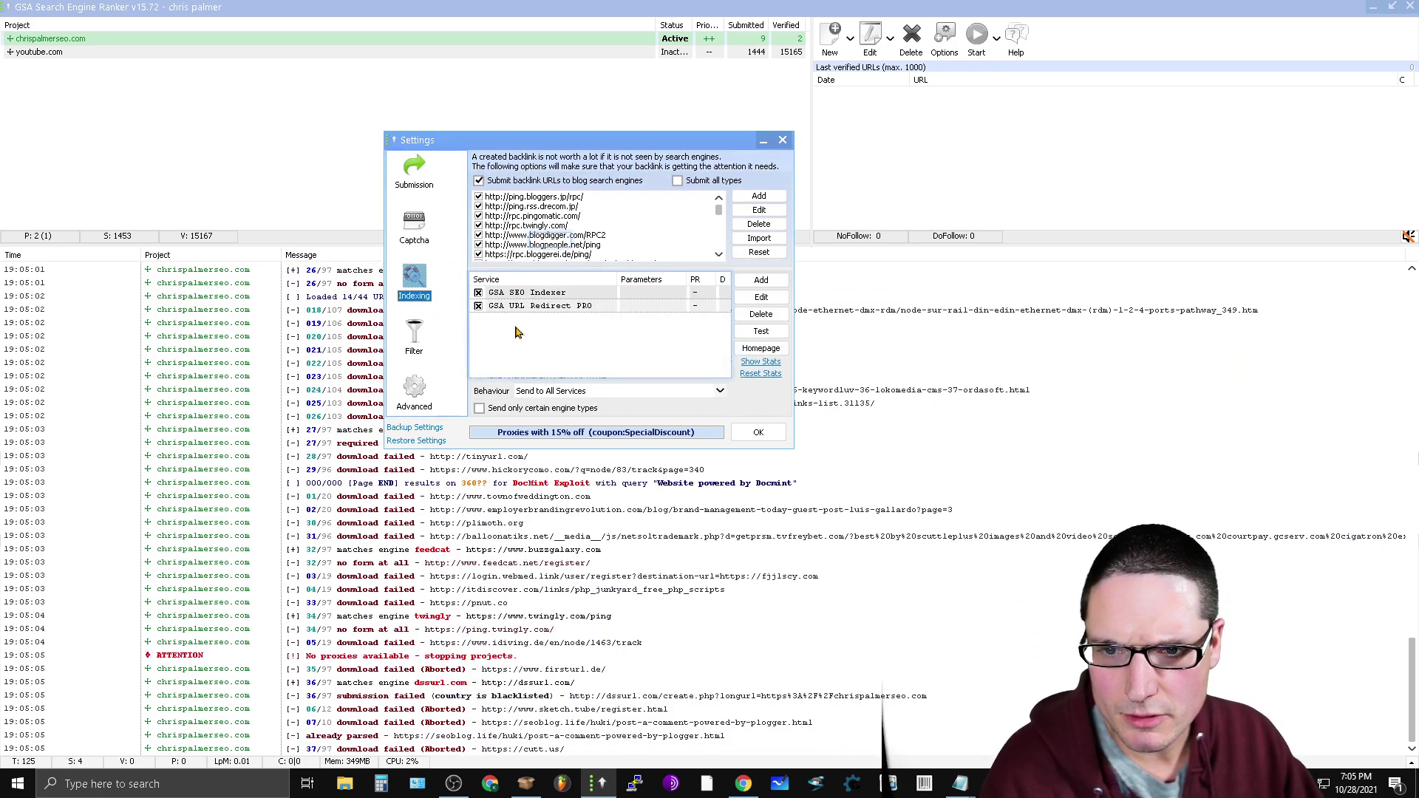
pyautogui.click(426, 358)
pyautogui.click(417, 392)
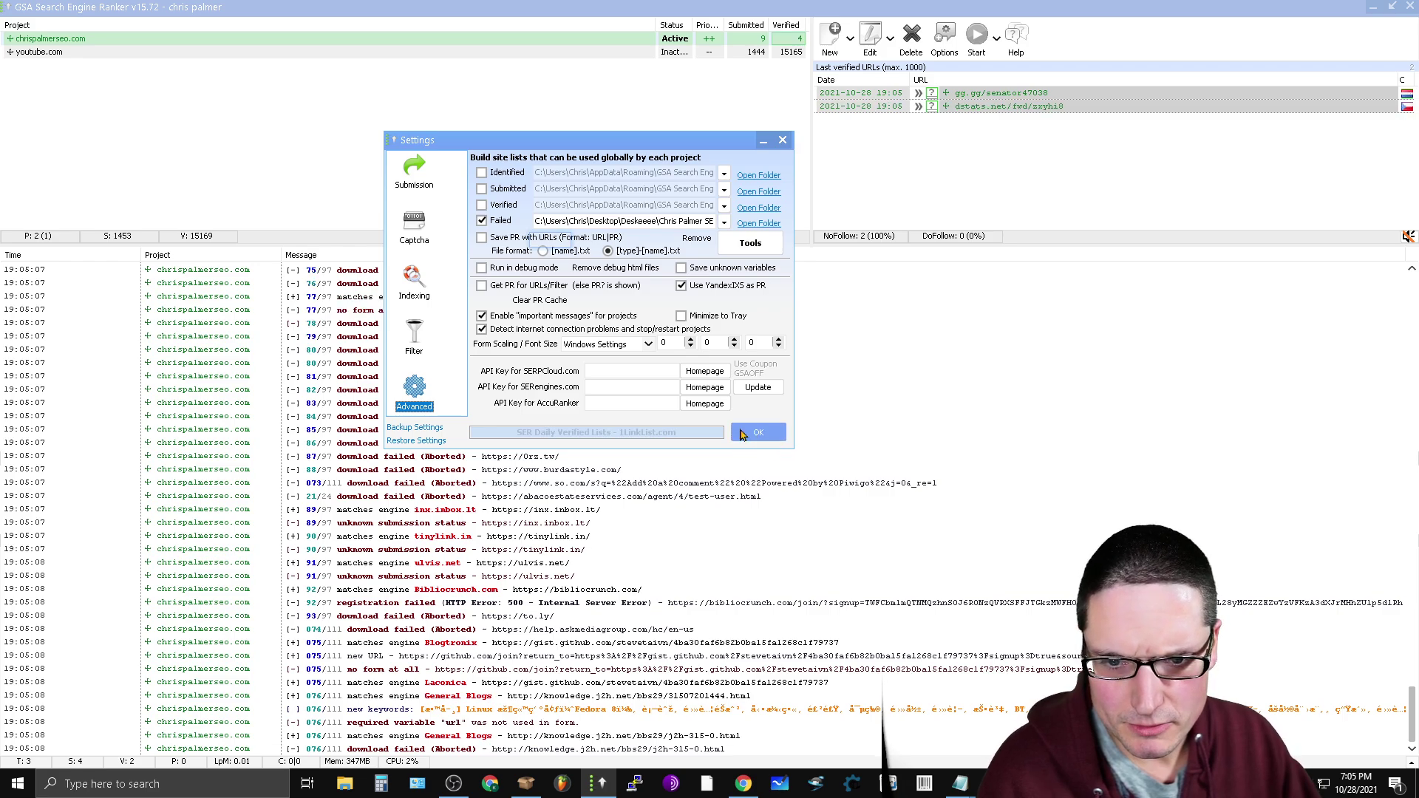
pyautogui.click(414, 169)
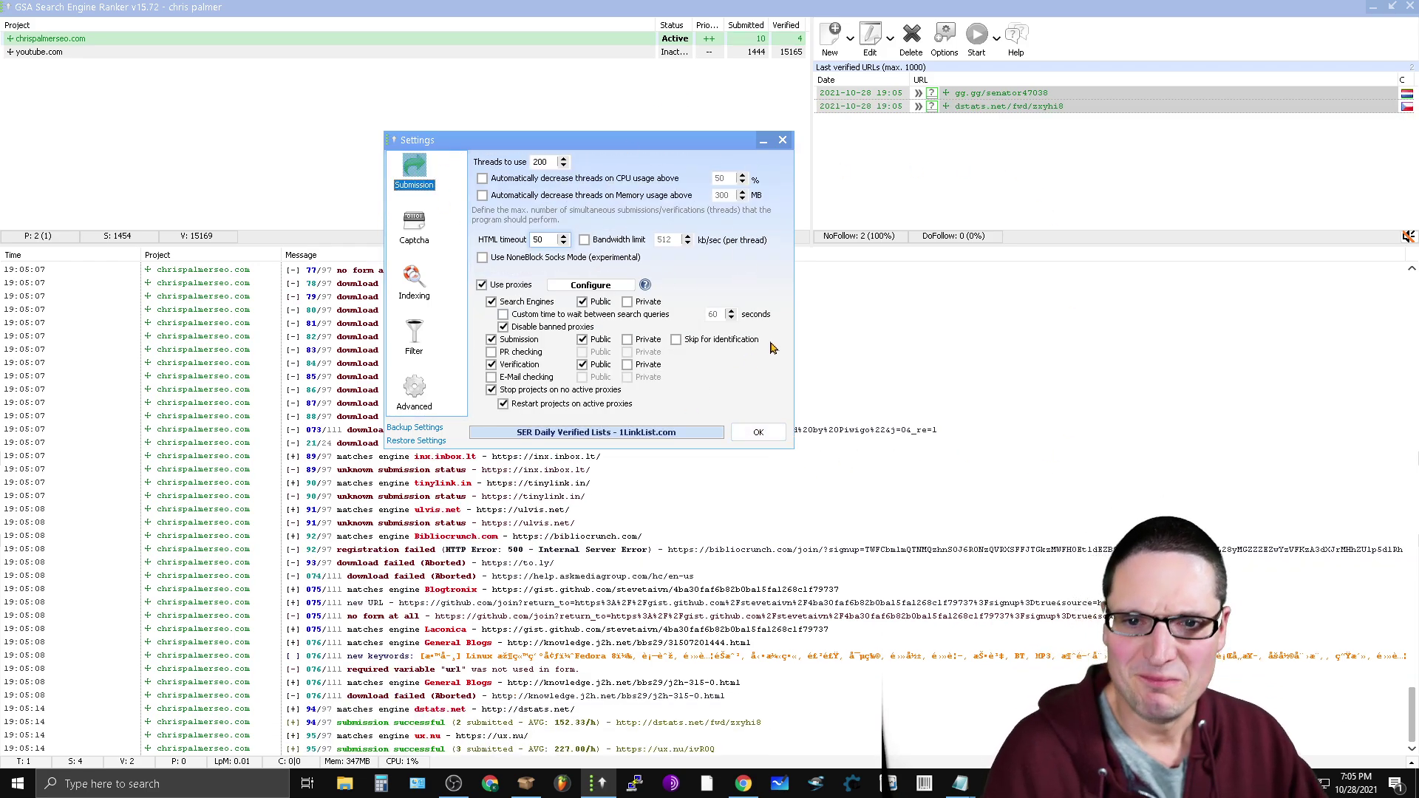
pyautogui.click(759, 432)
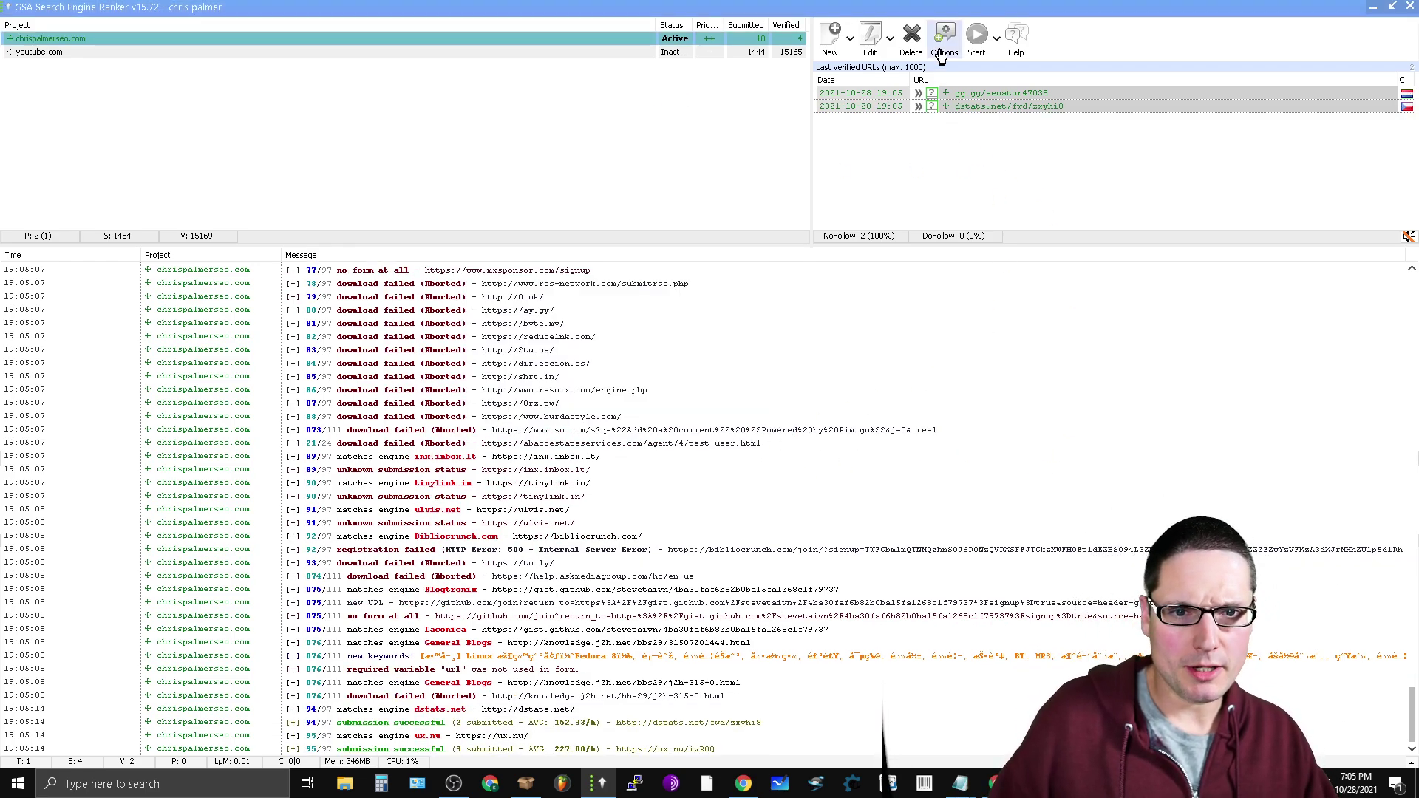